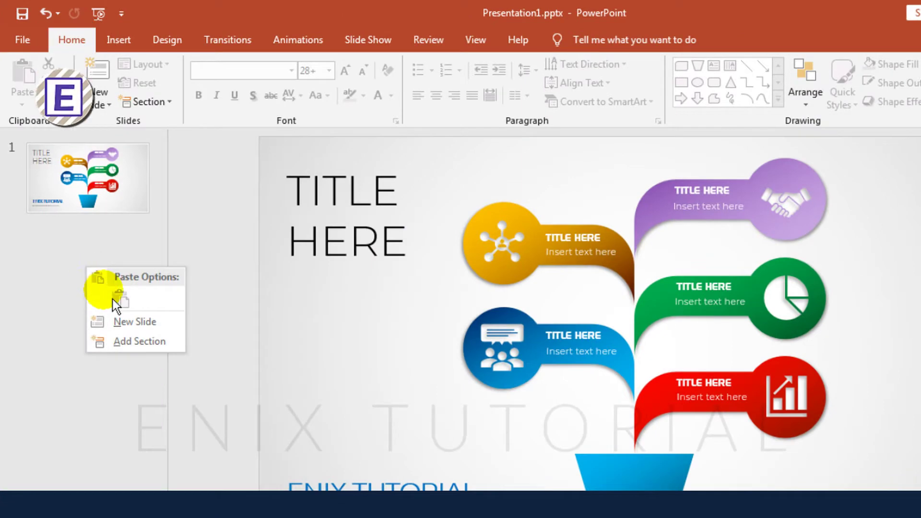
- Add a blank second slide and give its background a gradient fill
{"action": "left_click", "coordinate": [127, 323]}
{"action": "key", "text": "Delete"}
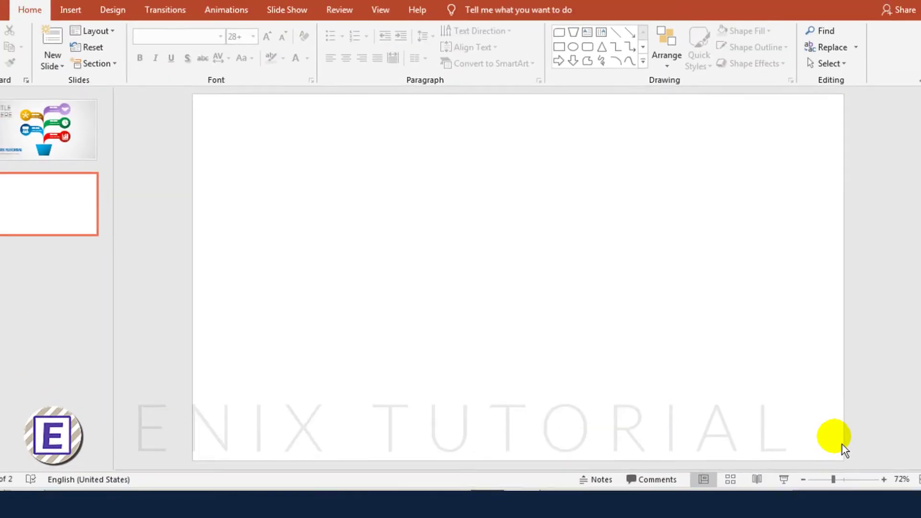
{"action": "right_click", "coordinate": [369, 193]}
{"action": "left_click", "coordinate": [398, 313]}
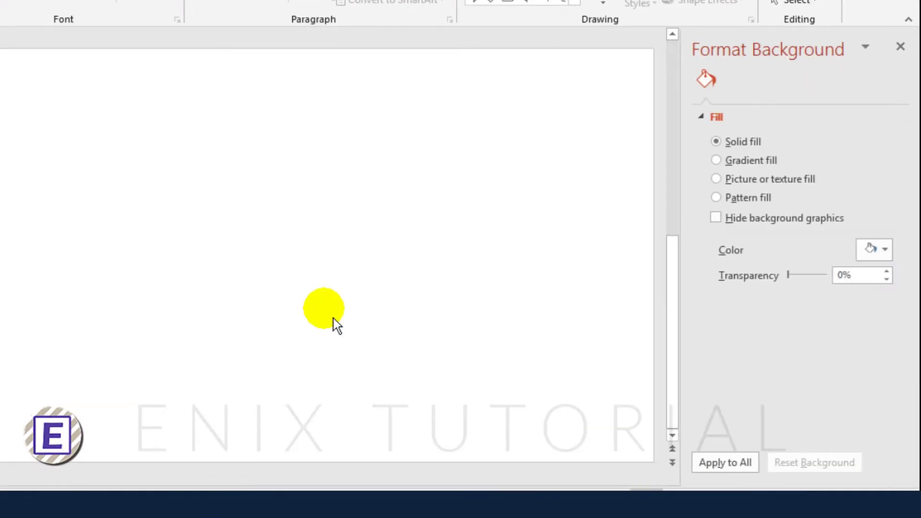
{"action": "left_click", "coordinate": [747, 165]}
- Remove the 83% and 74% gradient stops, then set the remaining stops to white and light gray
{"action": "left_click", "coordinate": [811, 370]}
{"action": "left_click", "coordinate": [883, 372]}
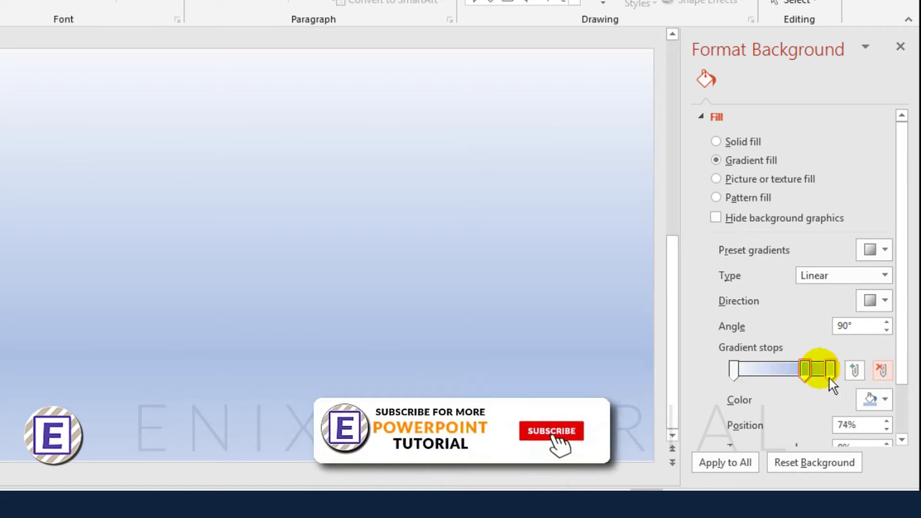
{"action": "left_click", "coordinate": [886, 374]}
{"action": "left_click", "coordinate": [874, 399]}
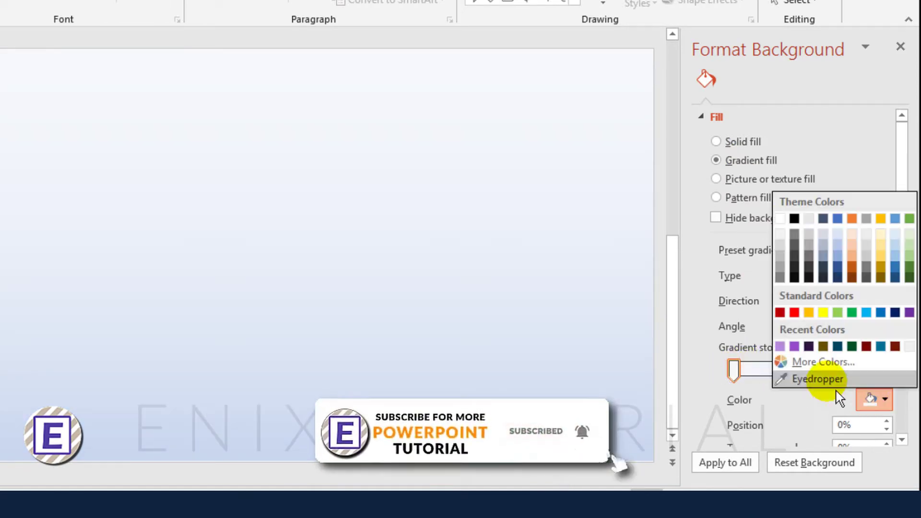
{"action": "left_click", "coordinate": [787, 227]}
{"action": "left_click", "coordinate": [830, 371]}
{"action": "left_click", "coordinate": [871, 400]}
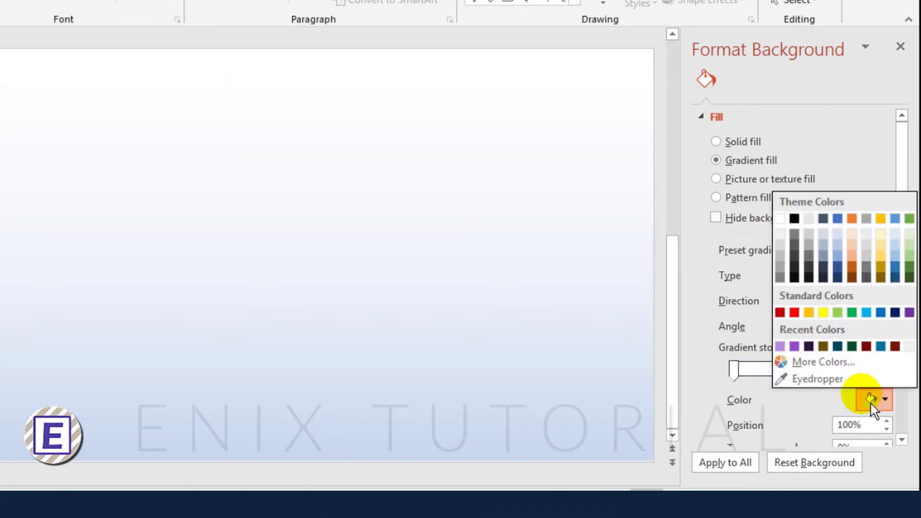
{"action": "left_click", "coordinate": [781, 256]}
- Make the background gradient radial, centred on the slide
{"action": "left_click", "coordinate": [846, 278]}
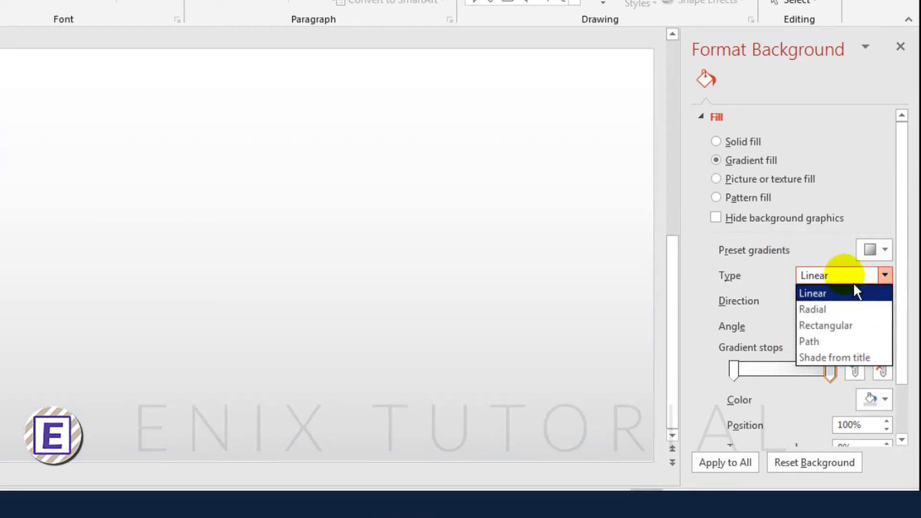
{"action": "left_click", "coordinate": [835, 310]}
{"action": "left_click", "coordinate": [880, 301]}
{"action": "left_click", "coordinate": [838, 331]}
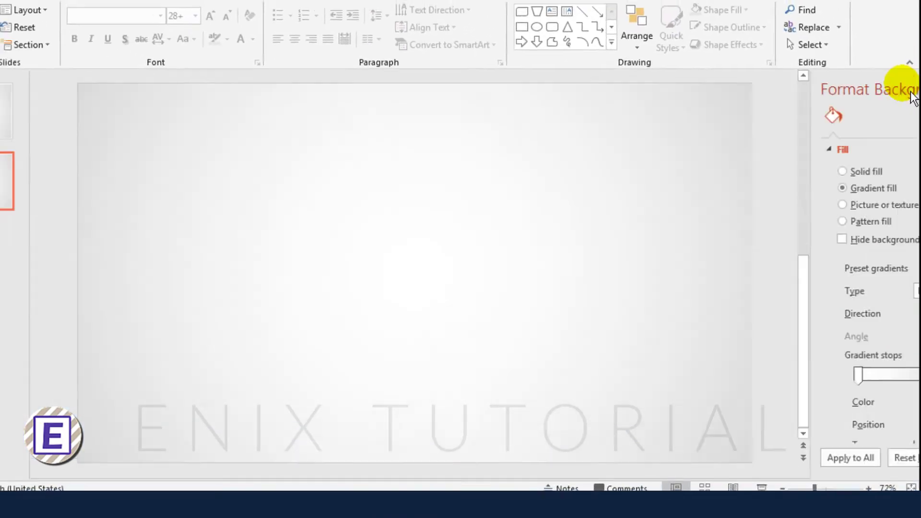
{"action": "left_click", "coordinate": [901, 49]}
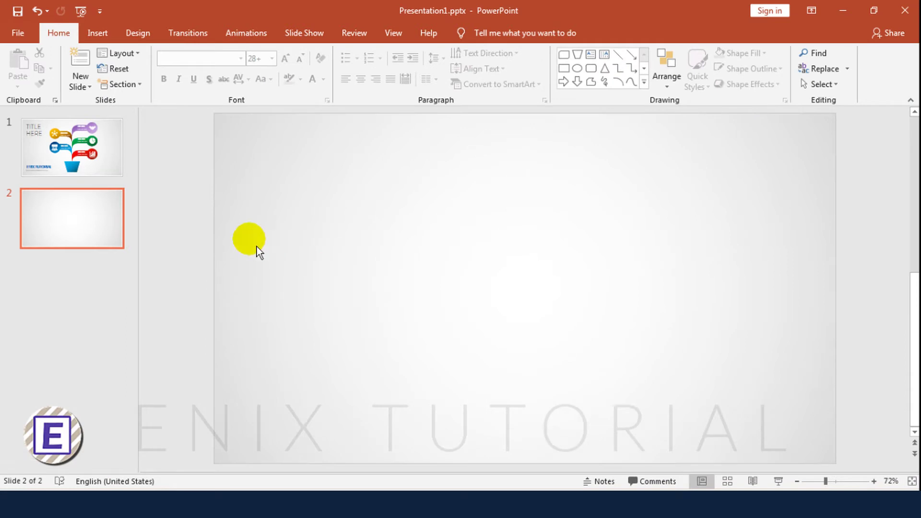
- Draw a trapezoid near the bottom of the slide
{"action": "left_click", "coordinate": [98, 33]}
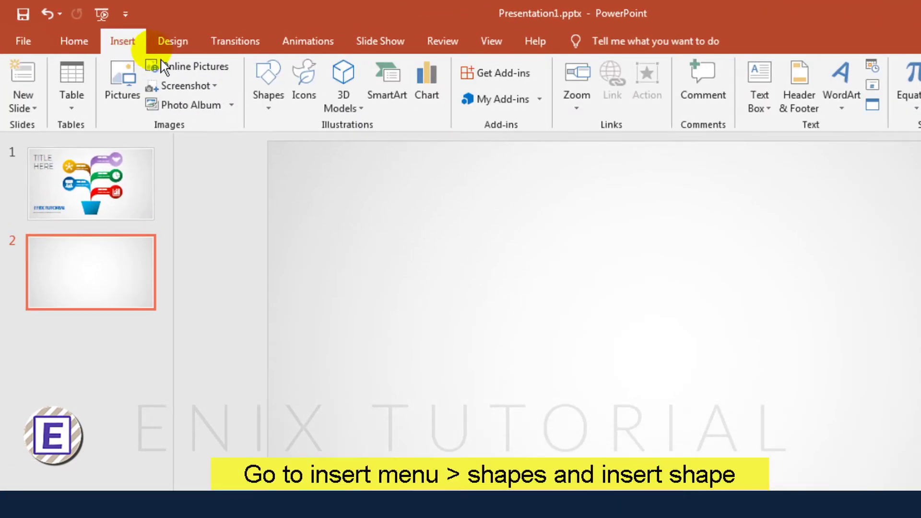
{"action": "left_click", "coordinate": [265, 98]}
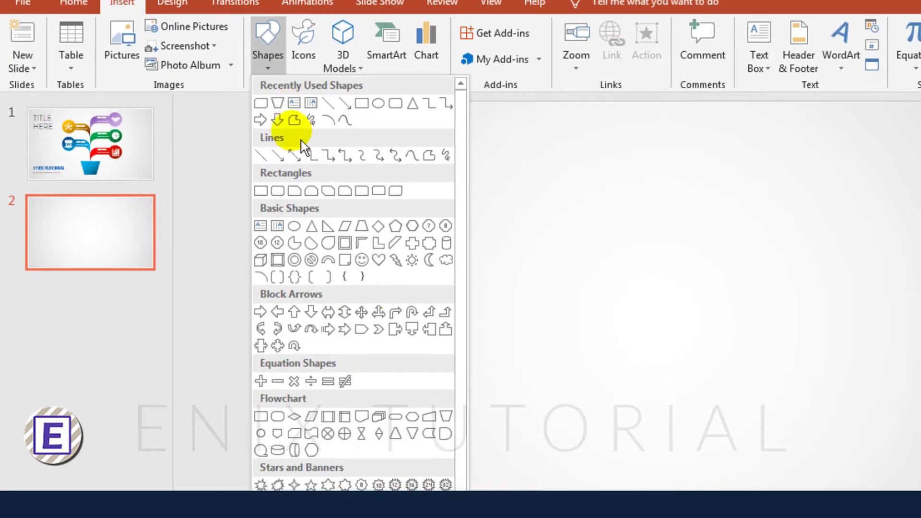
{"action": "left_click", "coordinate": [446, 416]}
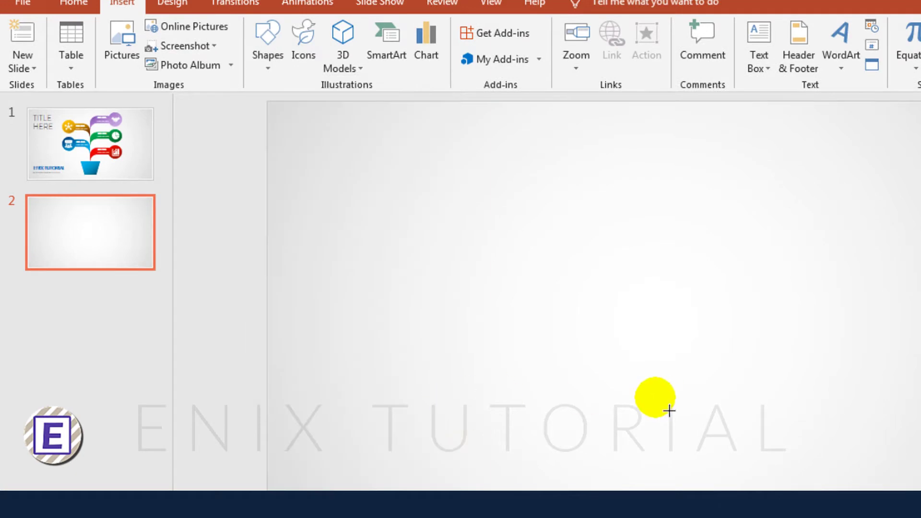
{"action": "left_click_drag", "start_coordinate": [572, 401], "coordinate": [726, 490]}
{"action": "left_click_drag", "start_coordinate": [676, 451], "coordinate": [691, 474]}
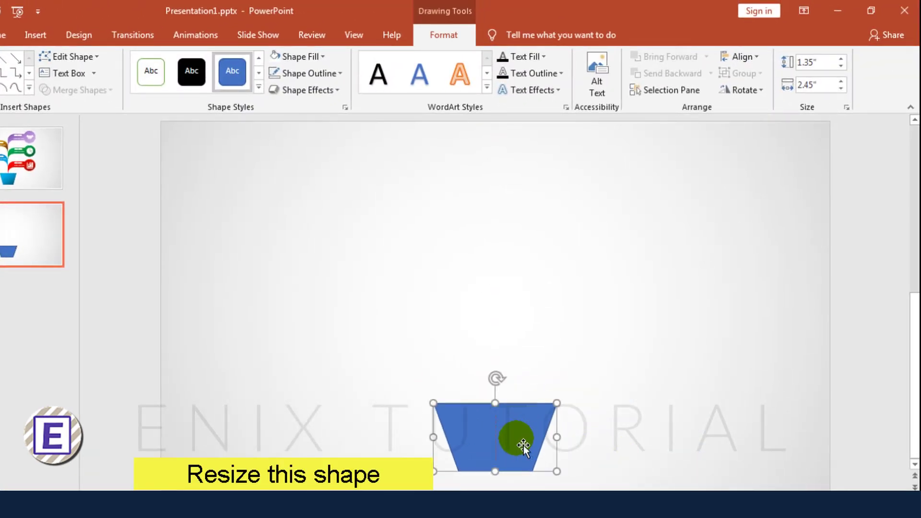
- Resize the trapezoid to 1.37 by 2.17 inches and centre it horizontally
{"action": "left_click_drag", "start_coordinate": [434, 404], "coordinate": [452, 419]}
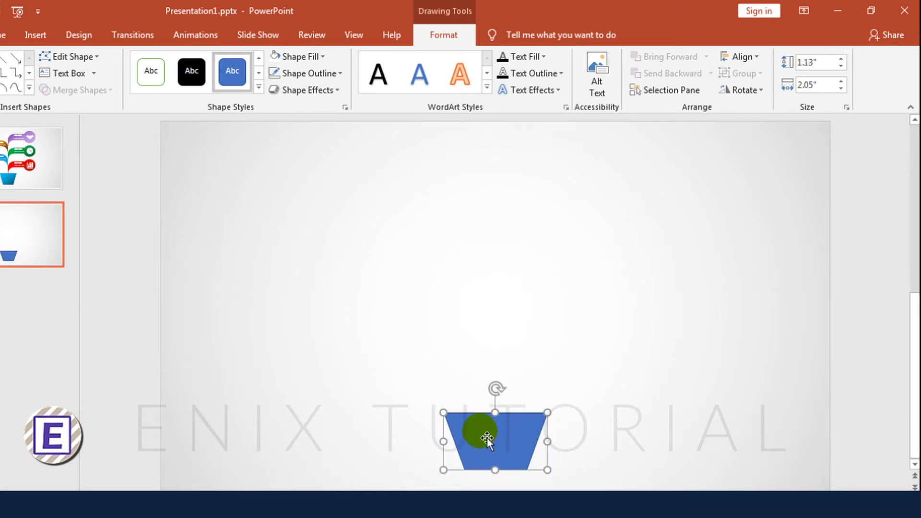
{"action": "left_click_drag", "start_coordinate": [501, 421], "coordinate": [501, 417]}
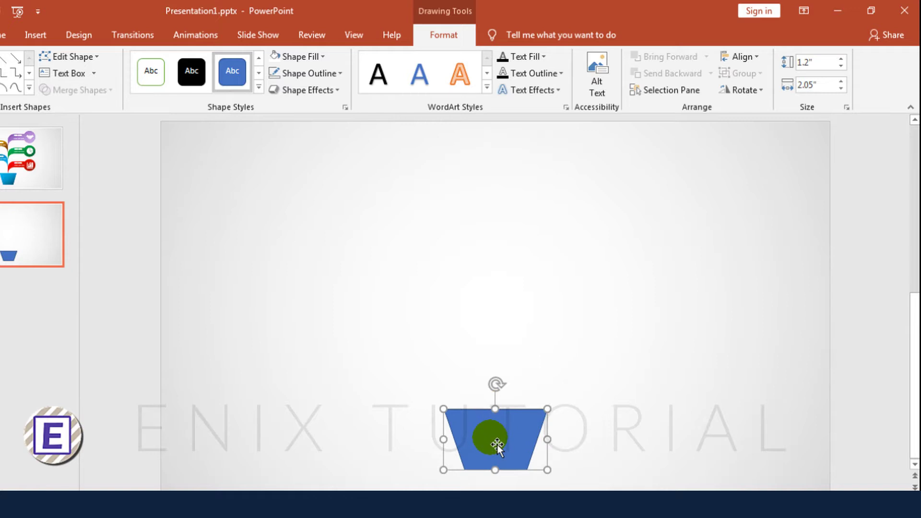
{"action": "left_click_drag", "start_coordinate": [499, 413], "coordinate": [442, 408]}
{"action": "left_click_drag", "start_coordinate": [493, 436], "coordinate": [496, 435]}
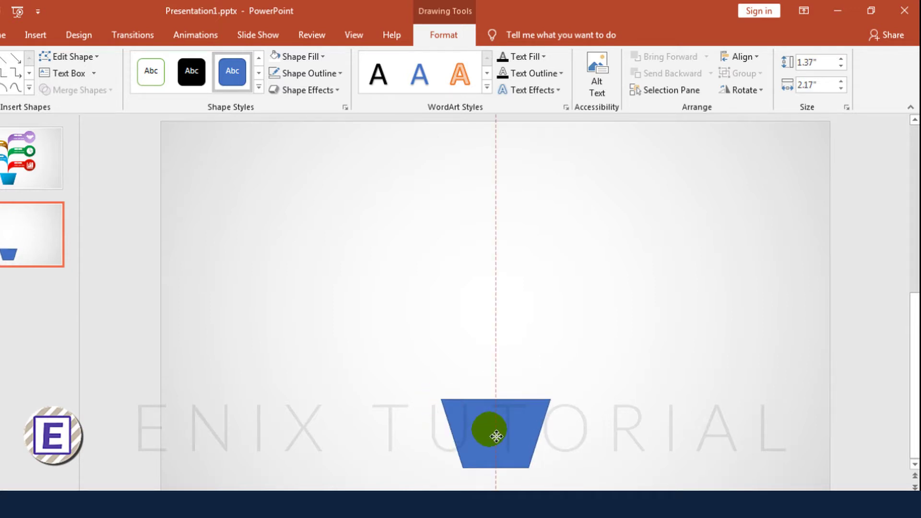
- Remove the trapezoid's outline and give it a gradient fill
{"action": "left_click", "coordinate": [331, 81]}
{"action": "left_click", "coordinate": [330, 234]}
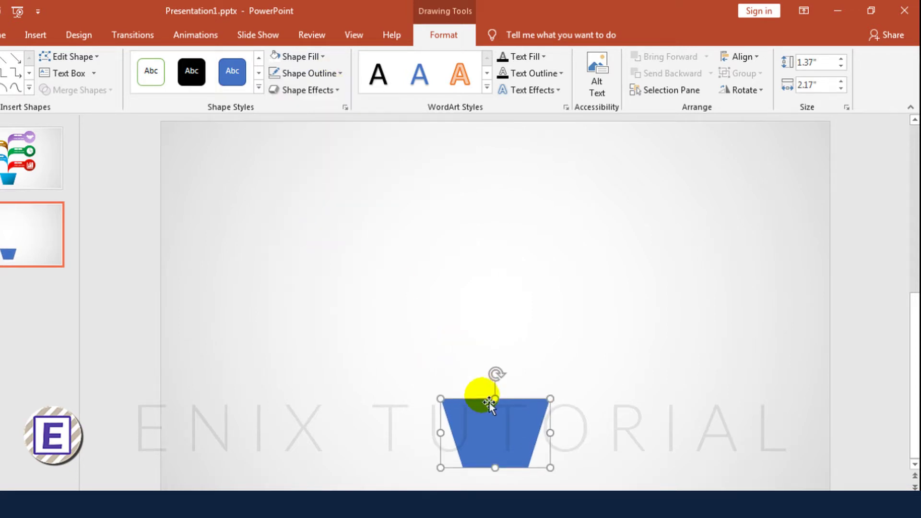
{"action": "left_click", "coordinate": [345, 107]}
{"action": "left_click", "coordinate": [773, 266]}
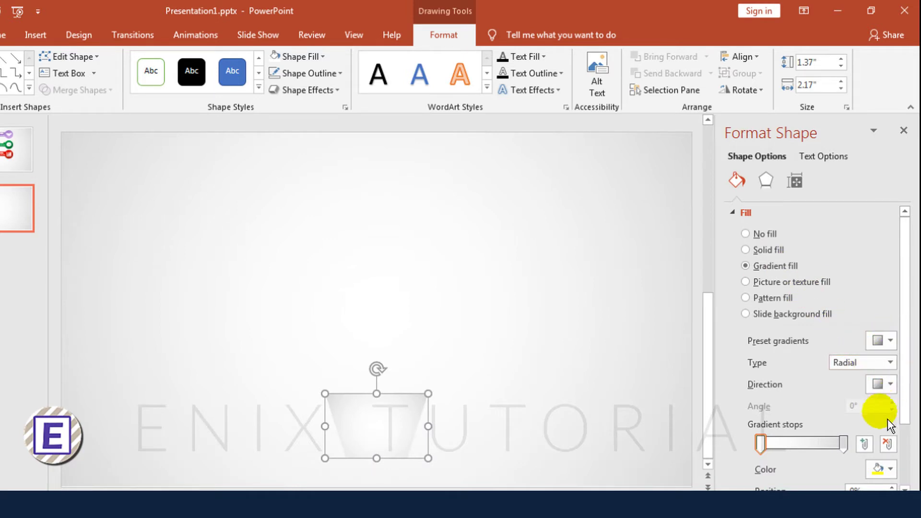
- Set the pot's gradient stops to light blue and a custom dark blue
{"action": "left_click", "coordinate": [883, 469]}
{"action": "left_click", "coordinate": [871, 395]}
{"action": "left_click", "coordinate": [891, 470]}
{"action": "left_click", "coordinate": [880, 426]}
{"action": "left_click", "coordinate": [885, 472]}
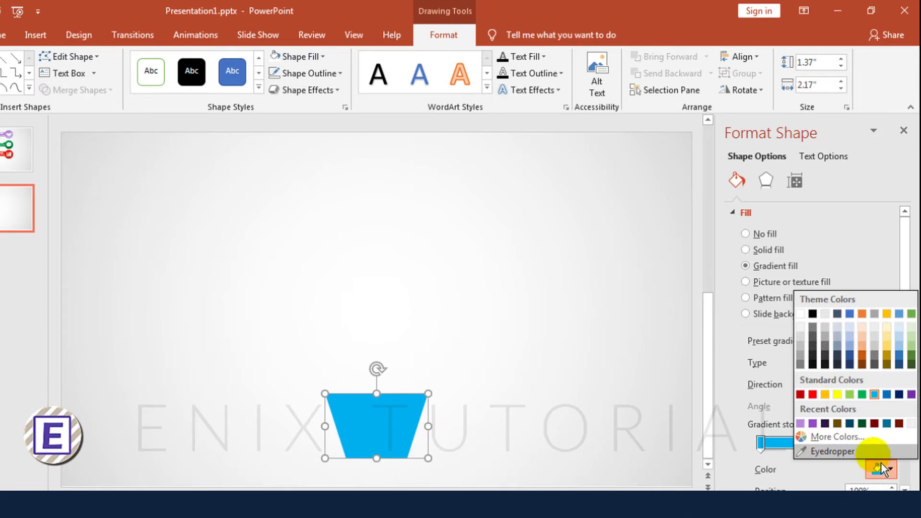
{"action": "left_click", "coordinate": [877, 445]}
{"action": "left_click_drag", "start_coordinate": [471, 227], "coordinate": [473, 258]}
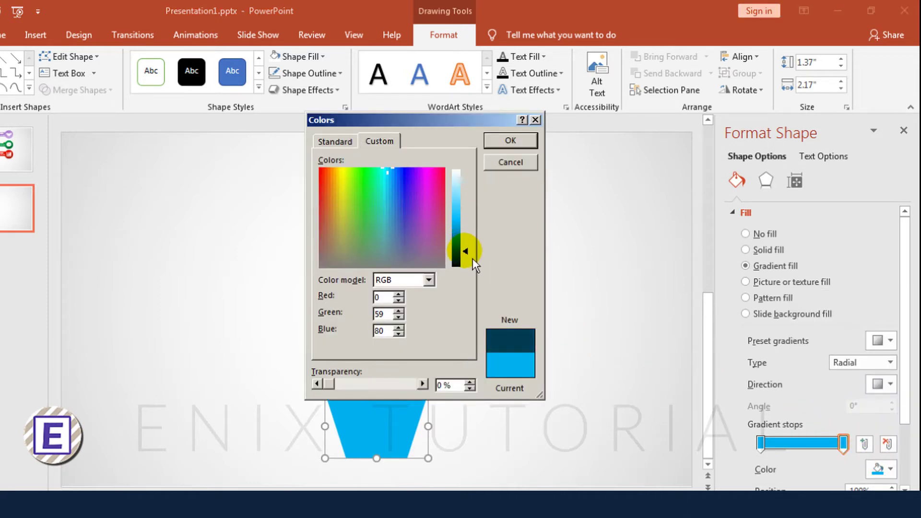
{"action": "left_click", "coordinate": [528, 144]}
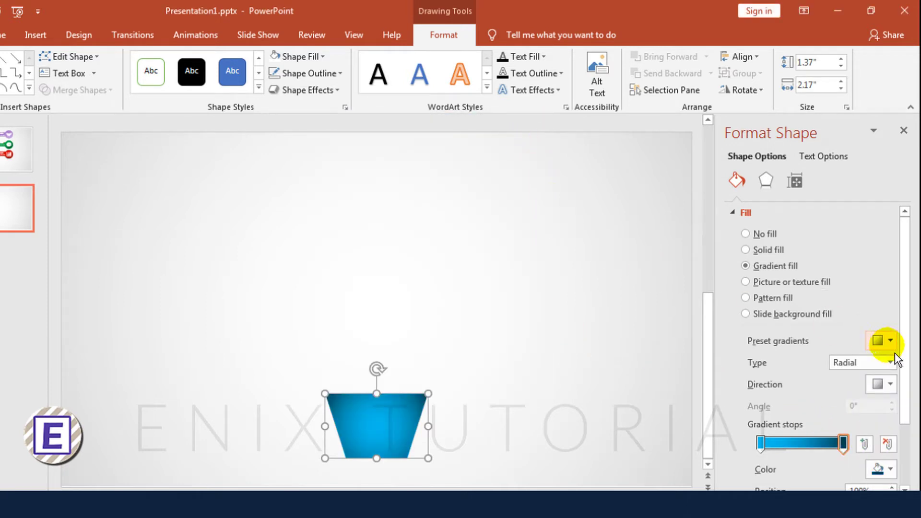
- Make the pot's gradient linear at 45° and close the formatting pane
{"action": "left_click", "coordinate": [859, 378]}
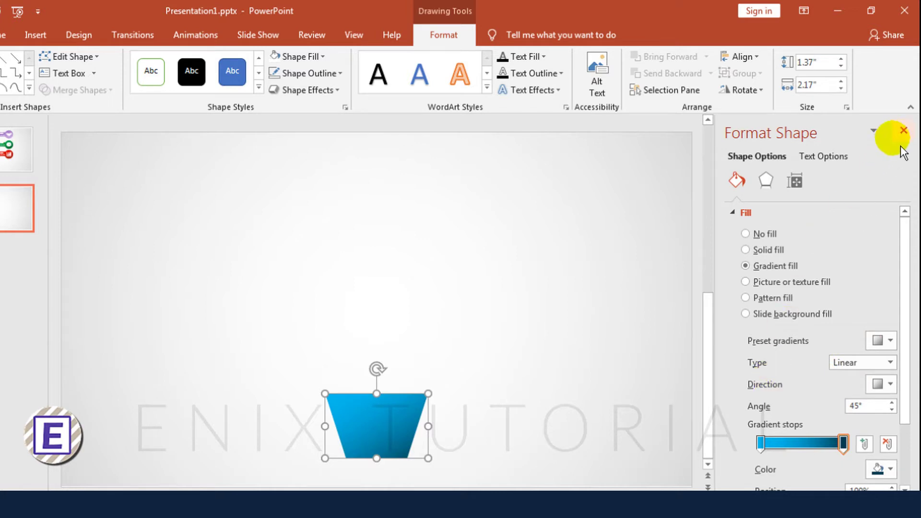
{"action": "left_click", "coordinate": [904, 130]}
{"action": "left_click", "coordinate": [662, 254]}
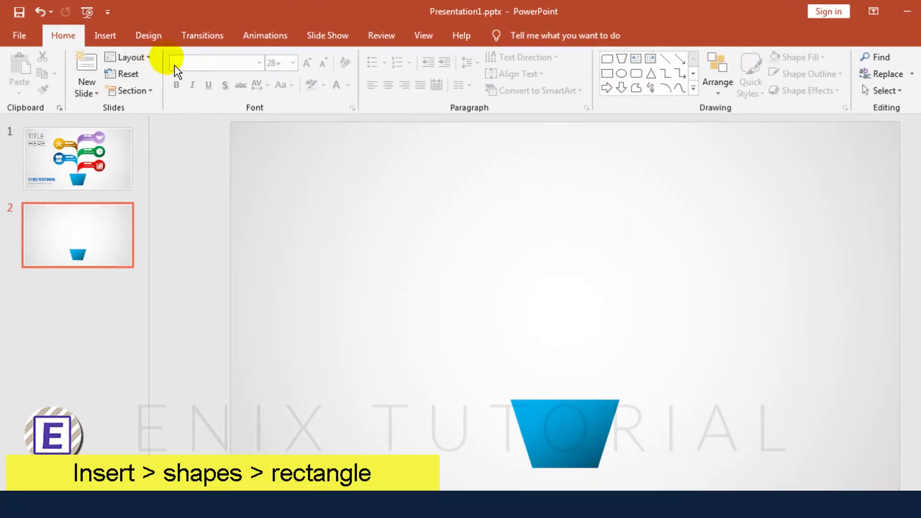
{"action": "left_click", "coordinate": [117, 45]}
- Draw a single-rounded-corner rectangle above the pot with its corner fully rounded
{"action": "left_click", "coordinate": [230, 87]}
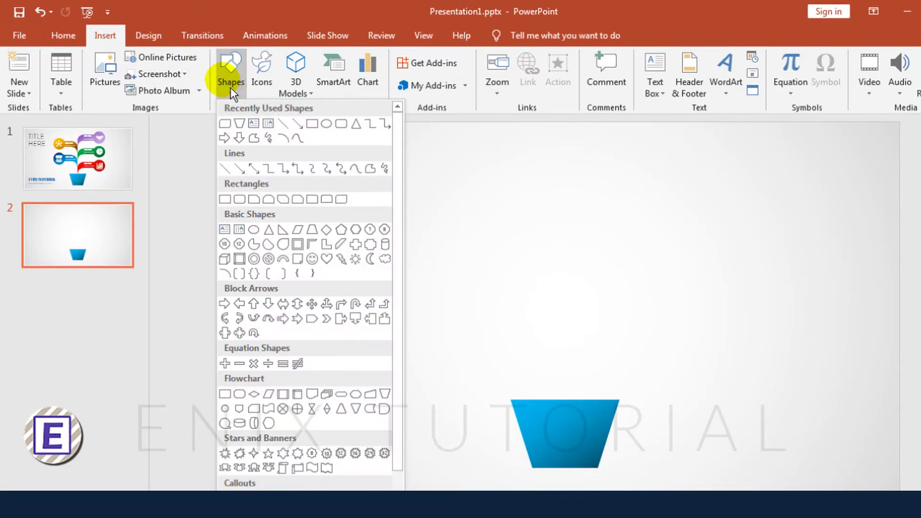
{"action": "left_click", "coordinate": [341, 199]}
{"action": "mouse_move", "coordinate": [380, 172]}
{"action": "left_mouse_down"}
{"action": "mouse_move", "coordinate": [695, 310]}
{"action": "mouse_move", "coordinate": [695, 299]}
{"action": "left_mouse_up"}
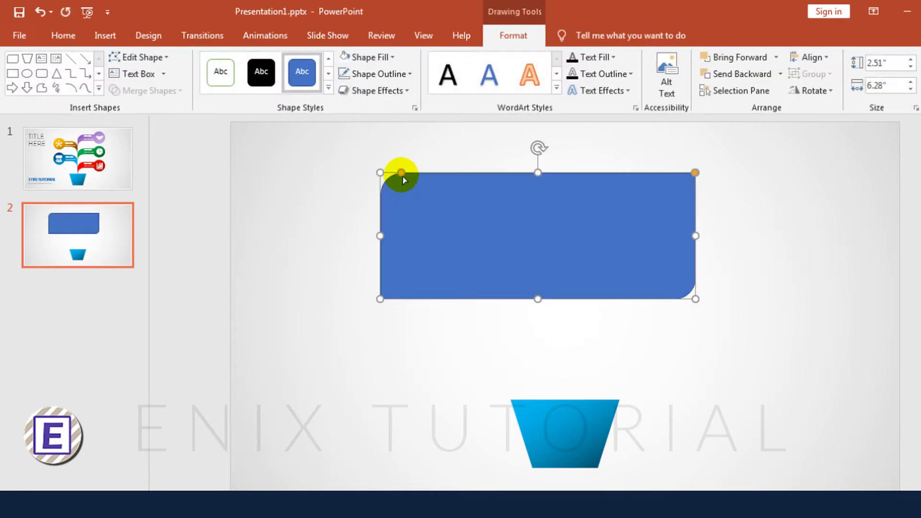
{"action": "left_click_drag", "start_coordinate": [402, 176], "coordinate": [503, 179]}
{"action": "left_click_drag", "start_coordinate": [530, 209], "coordinate": [559, 234]}
- Duplicate the rectangle and subtract the upper copy from the lower, leaving a curved strip
{"action": "key", "text": "ctrl+d"}
{"action": "left_click", "coordinate": [555, 314], "text": "ctrl"}
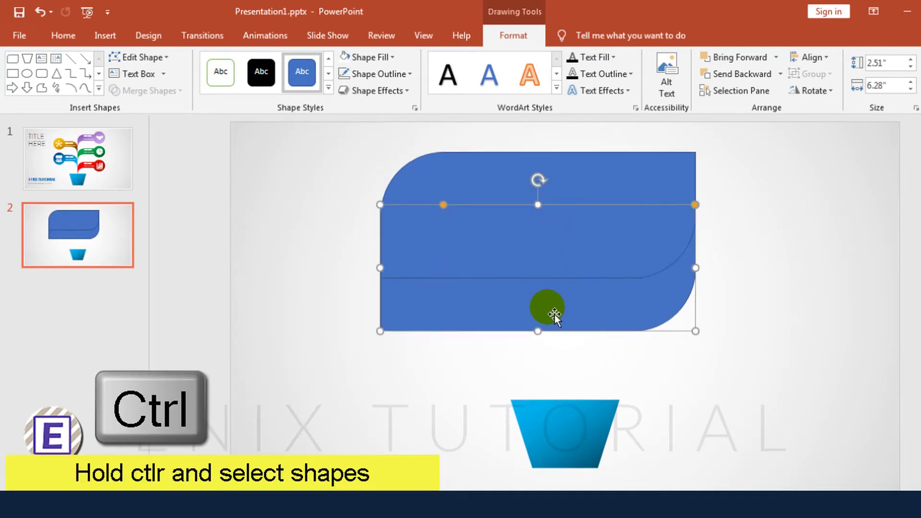
{"action": "left_click", "coordinate": [582, 186], "text": "ctrl"}
{"action": "left_click", "coordinate": [176, 96]}
{"action": "left_click", "coordinate": [153, 180]}
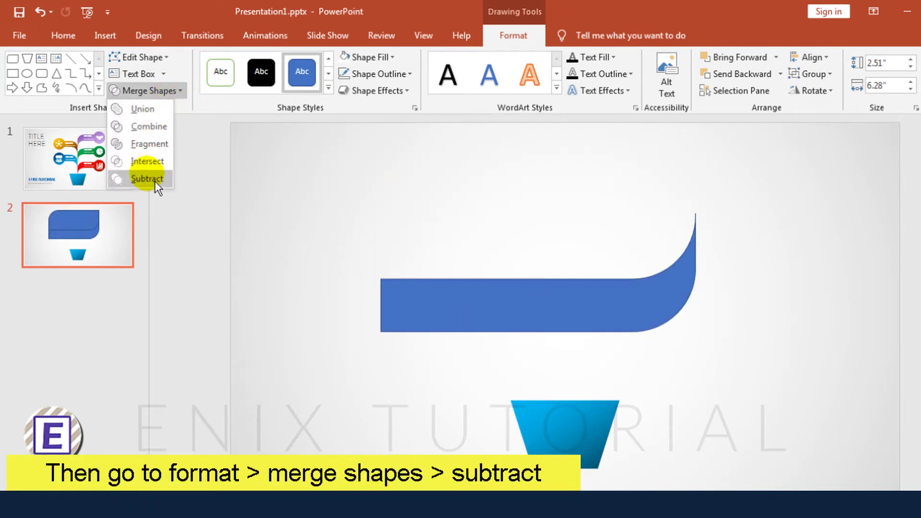
{"action": "left_click", "coordinate": [154, 181]}
{"action": "left_click", "coordinate": [816, 91]}
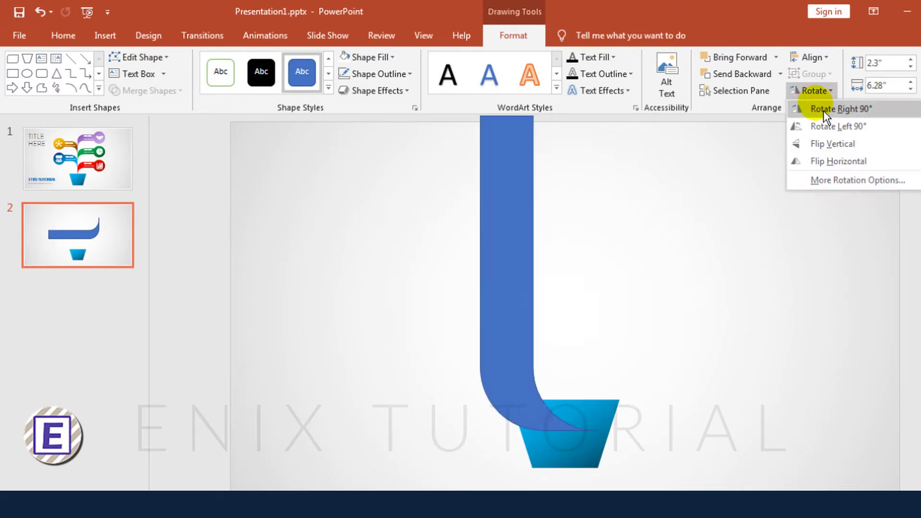
- Flip the strip vertically and subtract a rectangle to keep only its curved end, placed over the pot
{"action": "left_click", "coordinate": [825, 153]}
{"action": "left_click_drag", "start_coordinate": [669, 249], "coordinate": [763, 272]}
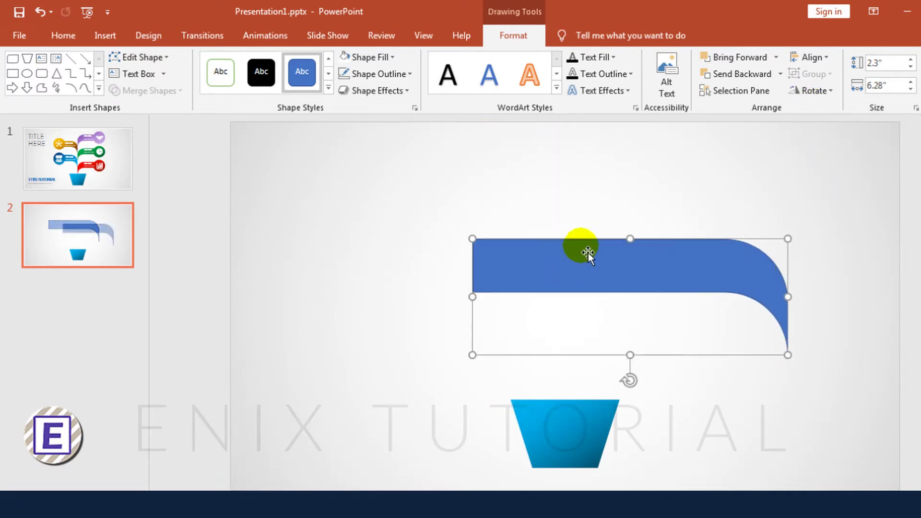
{"action": "mouse_move", "coordinate": [407, 187]}
{"action": "left_mouse_down"}
{"action": "mouse_move", "coordinate": [518, 257]}
{"action": "mouse_move", "coordinate": [573, 339]}
{"action": "left_mouse_up"}
{"action": "left_click", "coordinate": [575, 274], "text": "shift"}
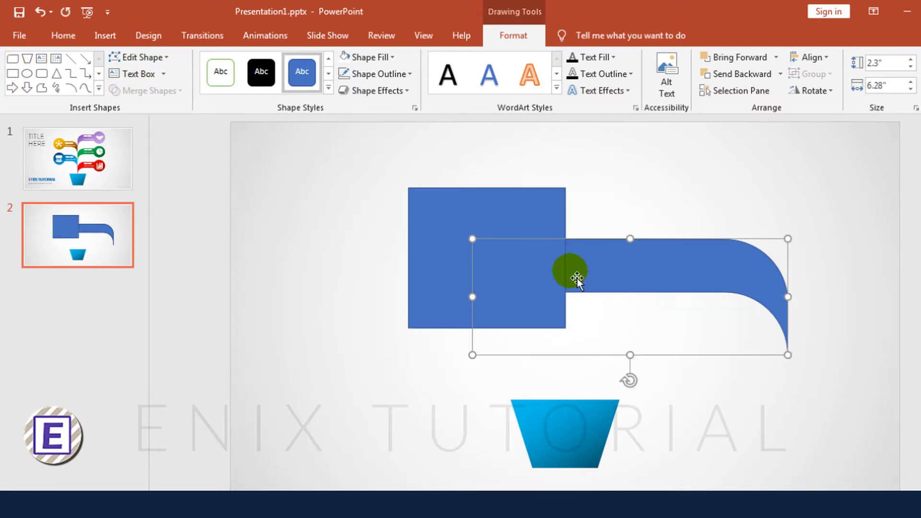
{"action": "left_click", "coordinate": [144, 91]}
{"action": "left_click", "coordinate": [154, 179]}
{"action": "left_click_drag", "start_coordinate": [652, 272], "coordinate": [437, 309]}
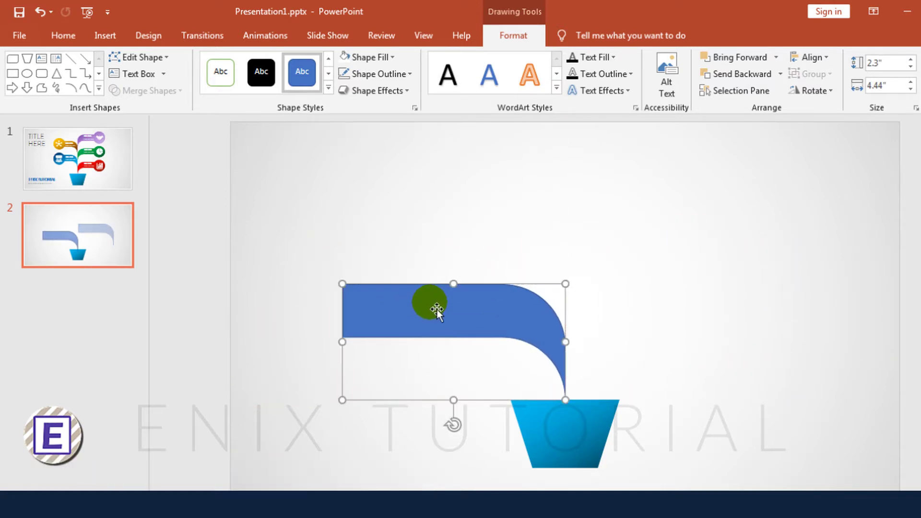
- Remove the curved bar's outline and shrink it to 1.6 by 3.07 inches
{"action": "left_click", "coordinate": [405, 74]}
{"action": "left_click", "coordinate": [391, 231]}
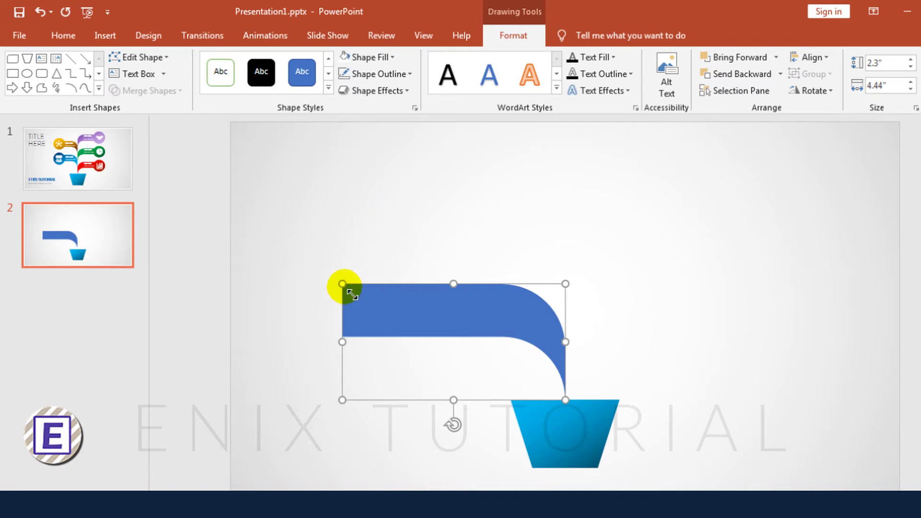
{"action": "left_click_drag", "start_coordinate": [343, 284], "coordinate": [421, 330]}
{"action": "left_click_drag", "start_coordinate": [528, 353], "coordinate": [521, 353]}
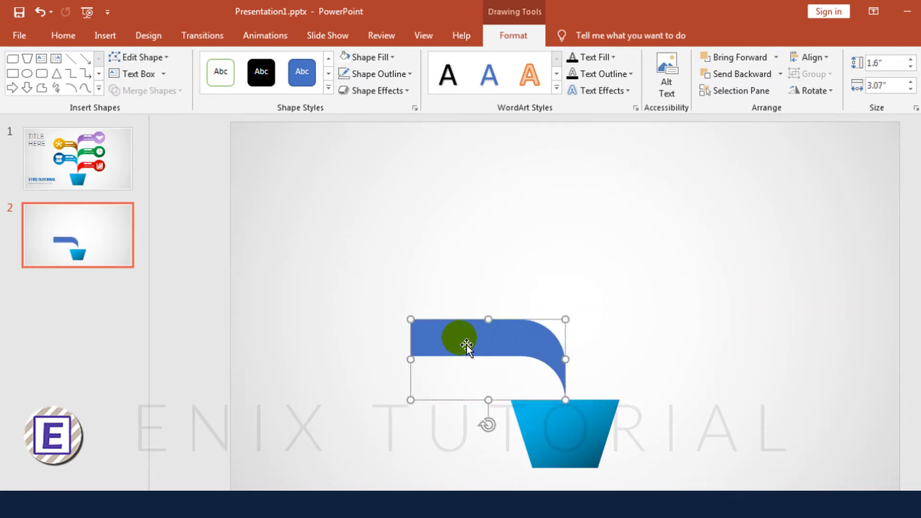
{"action": "left_click", "coordinate": [370, 249]}
{"action": "left_click", "coordinate": [105, 36]}
{"action": "left_click", "coordinate": [247, 95]}
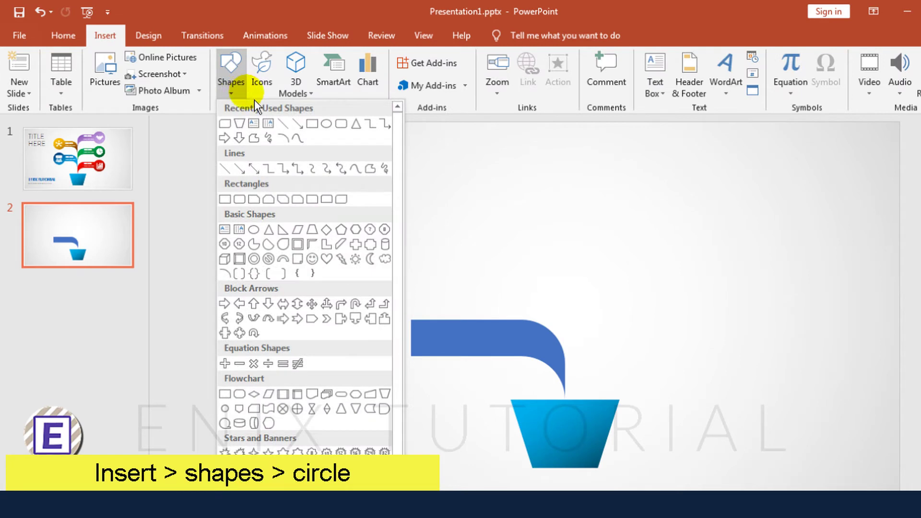
- Draw an outline-free circle at the bar's left end and union it with the bar
{"action": "left_click", "coordinate": [253, 232]}
{"action": "left_click_drag", "start_coordinate": [361, 255], "coordinate": [390, 331]}
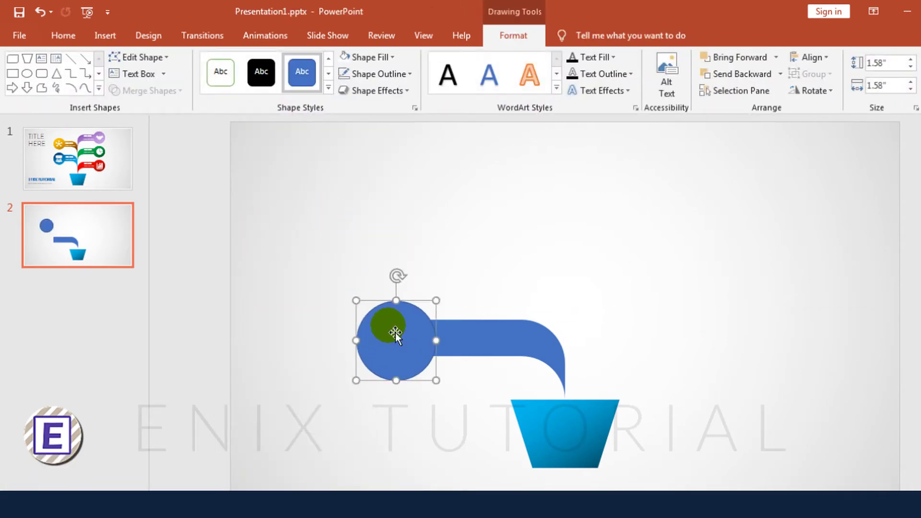
{"action": "left_click", "coordinate": [383, 74]}
{"action": "left_click", "coordinate": [422, 231]}
{"action": "left_click", "coordinate": [433, 246]}
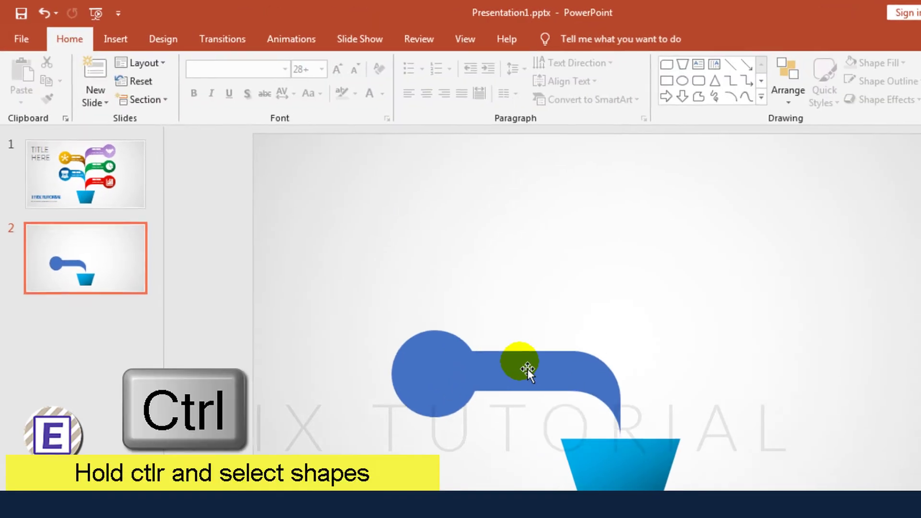
{"action": "left_click", "coordinate": [527, 368]}
{"action": "left_click", "coordinate": [439, 376], "text": "ctrl"}
{"action": "left_click", "coordinate": [190, 103]}
{"action": "left_click", "coordinate": [175, 119]}
- Duplicate the branch twice, mirroring one copy horizontally to face right of the trunk
{"action": "key", "text": "ctrl+d"}
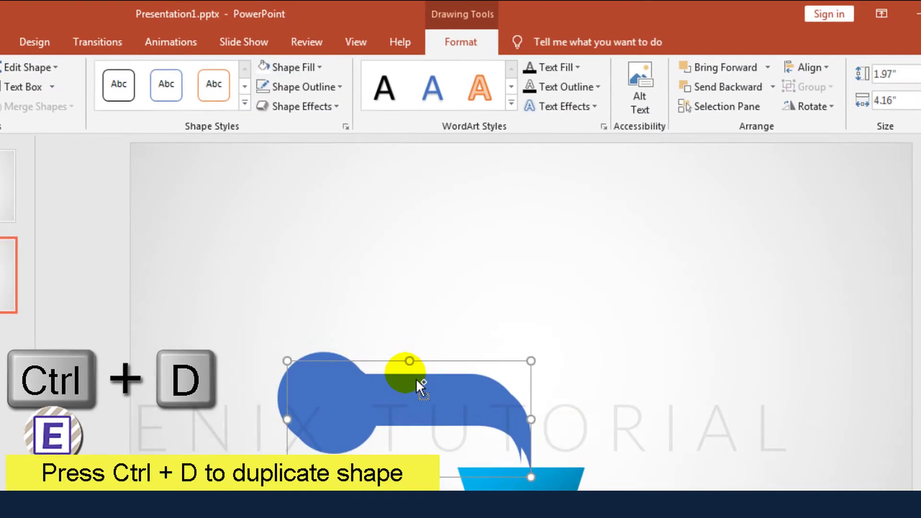
{"action": "left_click_drag", "start_coordinate": [437, 416], "coordinate": [428, 308]}
{"action": "key", "text": "ctrl+d"}
{"action": "left_click_drag", "start_coordinate": [429, 202], "coordinate": [622, 303]}
{"action": "left_click", "coordinate": [815, 107]}
{"action": "left_click", "coordinate": [834, 189]}
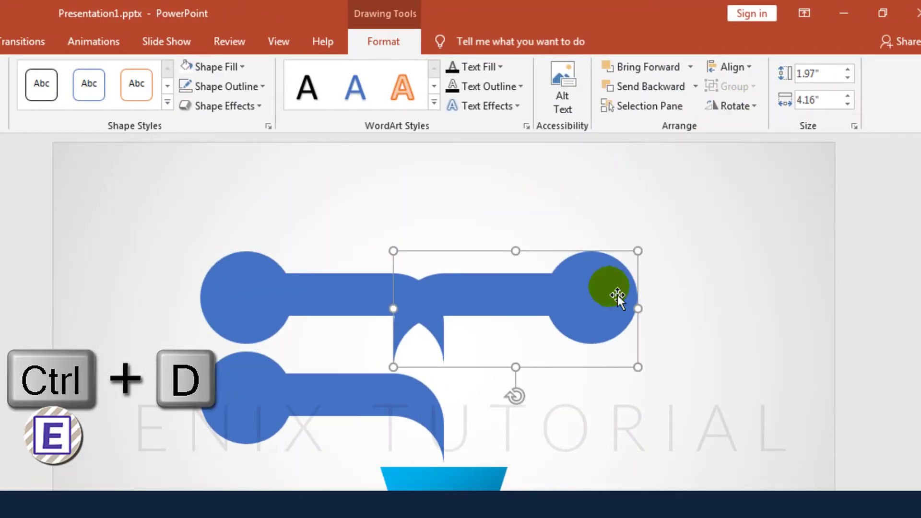
{"action": "left_click_drag", "start_coordinate": [471, 310], "coordinate": [522, 362]}
{"action": "left_click_drag", "start_coordinate": [393, 314], "coordinate": [393, 300]}
{"action": "left_click_drag", "start_coordinate": [501, 357], "coordinate": [502, 349]}
- Adjust the top-left branch and add another right-facing branch at the top right
{"action": "left_click", "coordinate": [373, 299]}
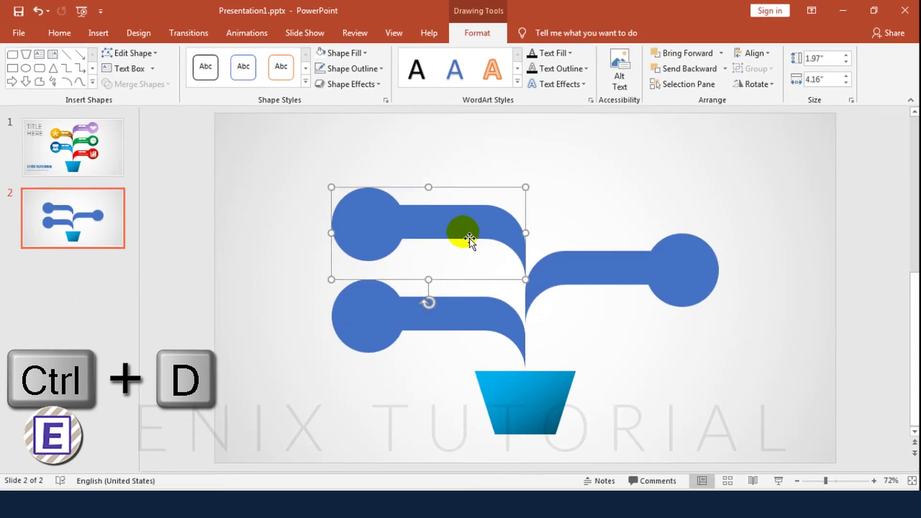
{"action": "left_click_drag", "start_coordinate": [469, 238], "coordinate": [466, 233]}
{"action": "left_click", "coordinate": [596, 278]}
{"action": "key", "text": "ctrl+d"}
{"action": "left_click_drag", "start_coordinate": [575, 289], "coordinate": [567, 194]}
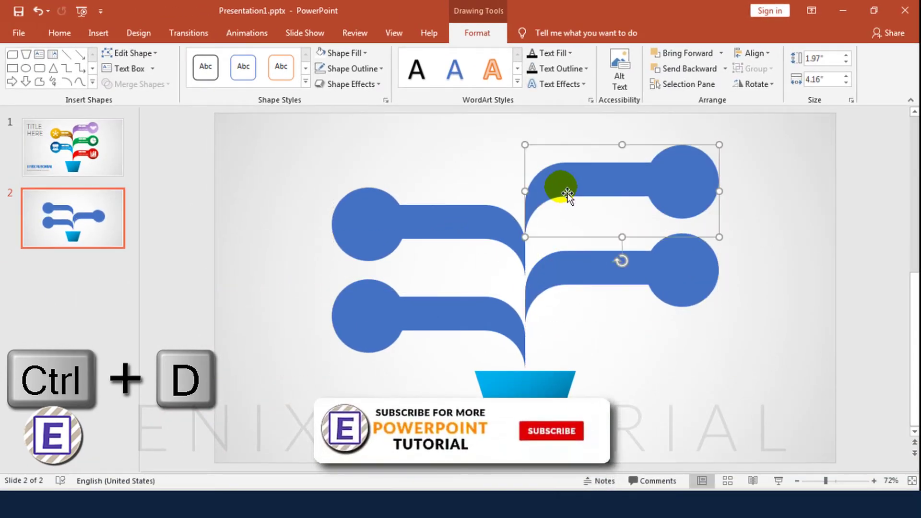
- Shift the tree down slightly and rearrange the left and right branches against the stem
{"action": "left_click", "coordinate": [713, 390]}
{"action": "key", "text": "ctrl+a"}
{"action": "left_click_drag", "start_coordinate": [471, 234], "coordinate": [473, 250]}
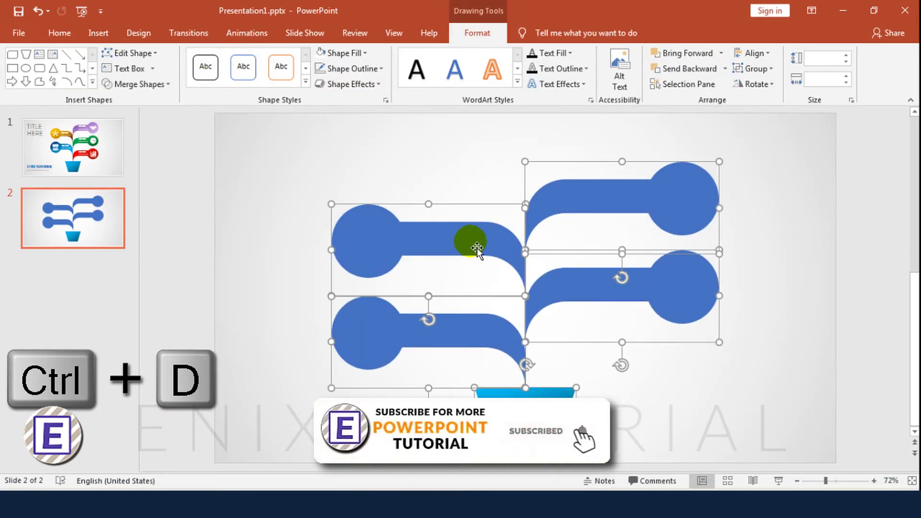
{"action": "left_click", "coordinate": [686, 393]}
{"action": "left_click", "coordinate": [479, 249]}
{"action": "left_click_drag", "start_coordinate": [468, 341], "coordinate": [426, 333]}
{"action": "left_click_drag", "start_coordinate": [567, 290], "coordinate": [568, 340]}
{"action": "left_click_drag", "start_coordinate": [503, 245], "coordinate": [504, 292]}
{"action": "left_click_drag", "start_coordinate": [318, 323], "coordinate": [347, 187]}
{"action": "left_click_drag", "start_coordinate": [571, 205], "coordinate": [592, 255]}
{"action": "left_click_drag", "start_coordinate": [443, 198], "coordinate": [455, 214]}
- Add a third right branch higher up and group all five branches
{"action": "left_click", "coordinate": [578, 261]}
{"action": "key", "text": "ctrl+d"}
{"action": "left_click_drag", "start_coordinate": [580, 260], "coordinate": [574, 161]}
{"action": "left_click_drag", "start_coordinate": [778, 456], "coordinate": [338, 142]}
{"action": "key", "text": "ctrl+g"}
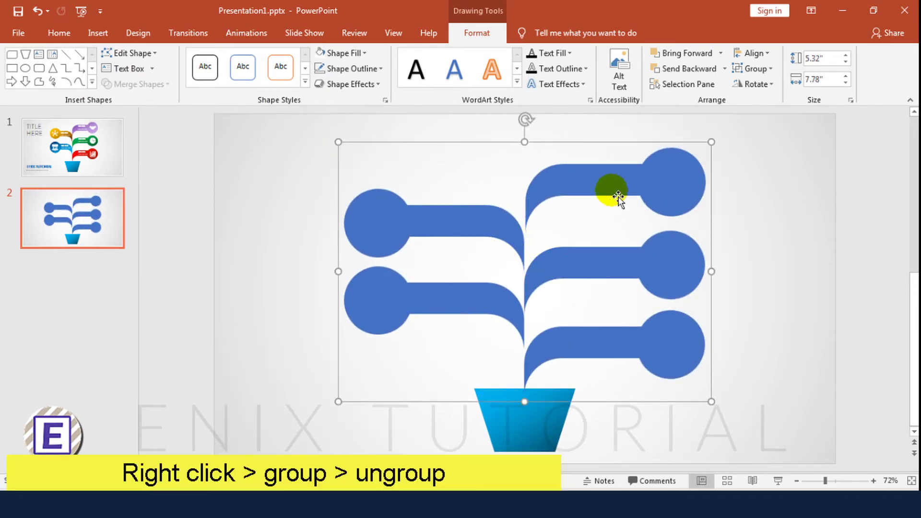
- Ungroup the branches and give the lower-right branch an outer shadow
{"action": "right_click", "coordinate": [616, 184]}
{"action": "left_click", "coordinate": [759, 297]}
{"action": "left_click", "coordinate": [776, 321]}
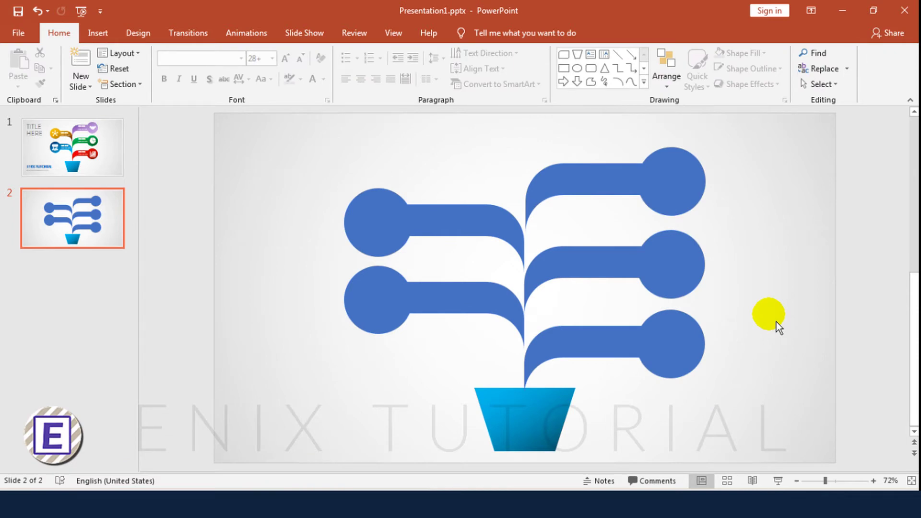
{"action": "left_click", "coordinate": [689, 342]}
{"action": "double_click", "coordinate": [689, 342]}
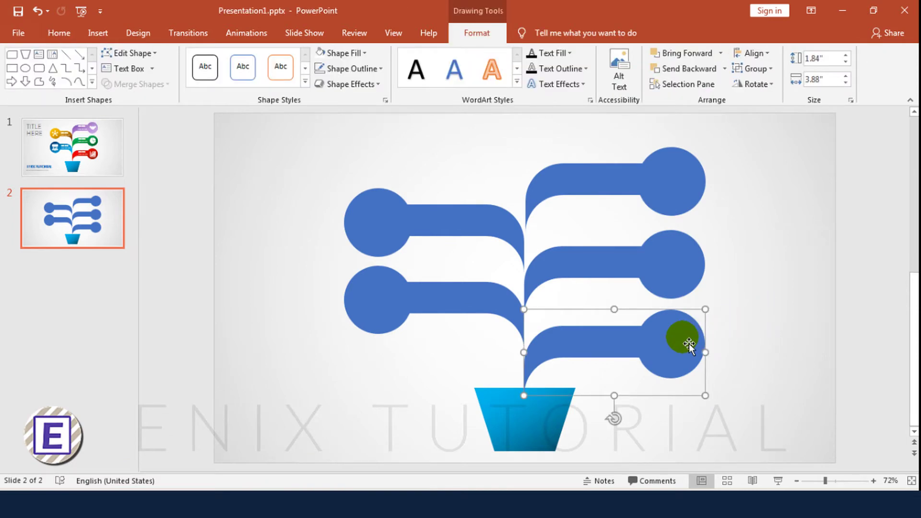
{"action": "left_click", "coordinate": [385, 100]}
{"action": "left_click", "coordinate": [747, 120]}
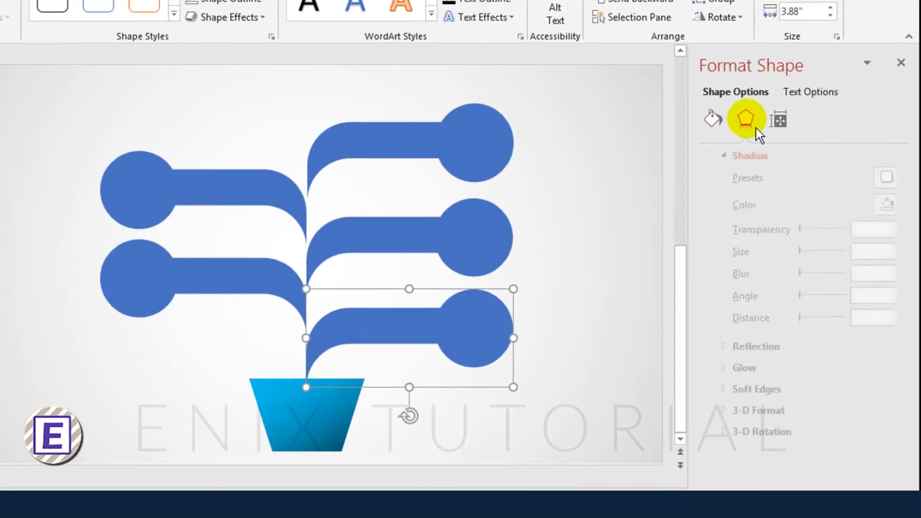
{"action": "left_click", "coordinate": [878, 177]}
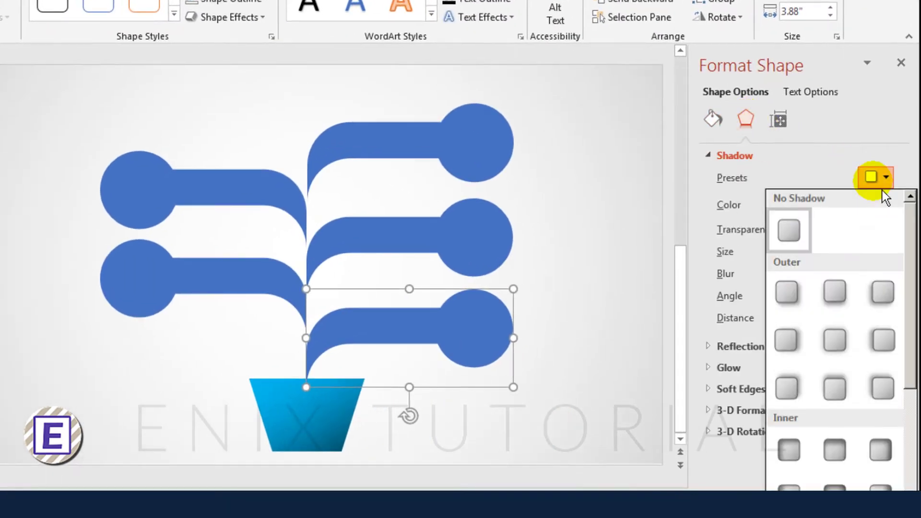
{"action": "left_click", "coordinate": [787, 292]}
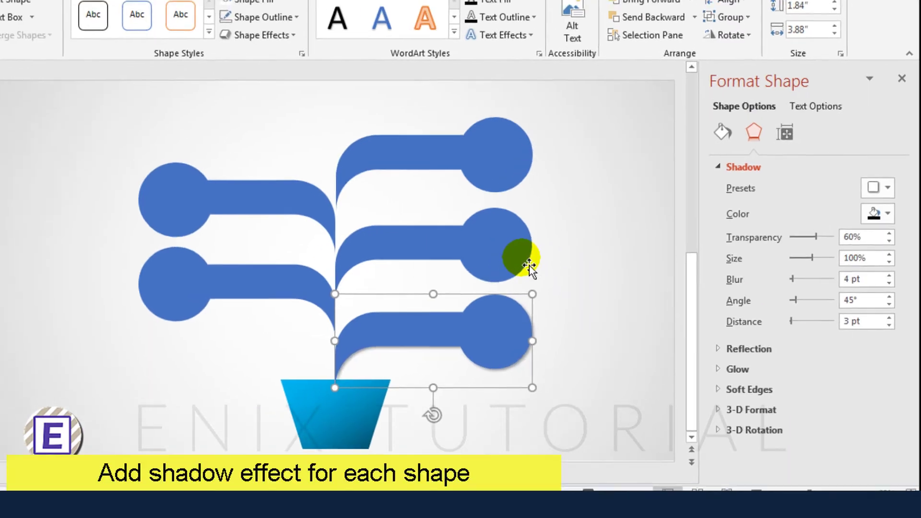
- Copy the outer shadow to the other right branches and give the left branches the same shadow
{"action": "left_click", "coordinate": [59, 32]}
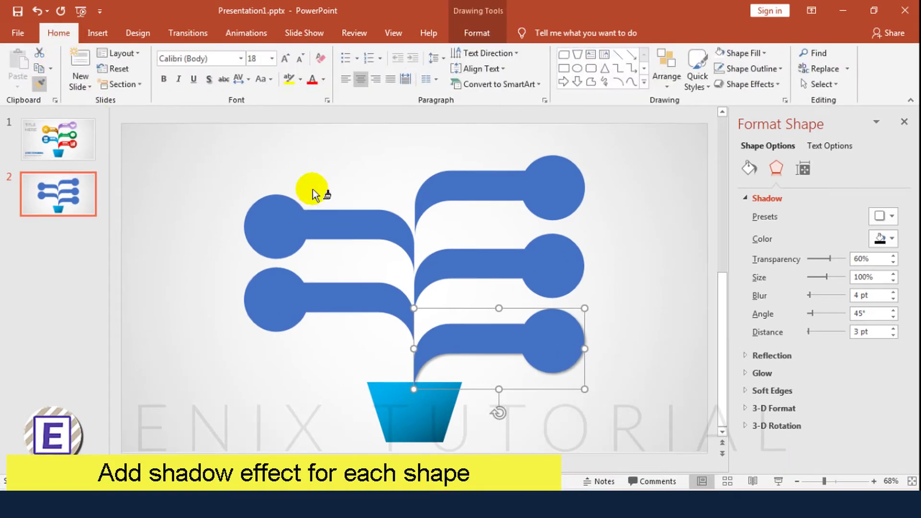
{"action": "left_click", "coordinate": [473, 260]}
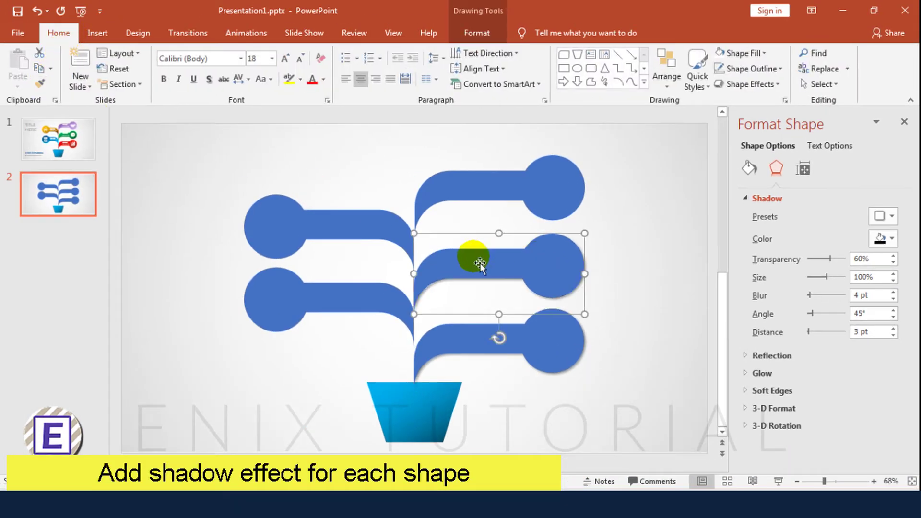
{"action": "left_click", "coordinate": [475, 177]}
{"action": "left_click", "coordinate": [284, 225]}
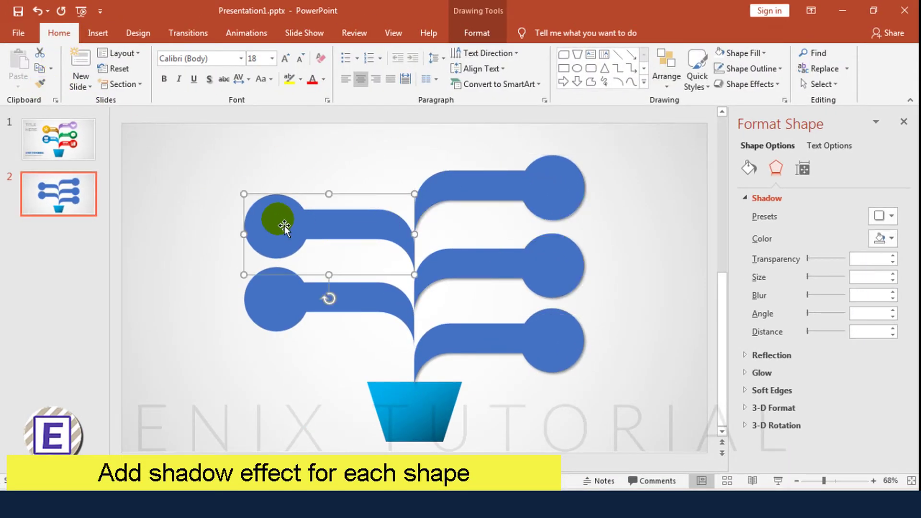
{"action": "left_click", "coordinate": [885, 216]}
{"action": "left_click", "coordinate": [888, 311]}
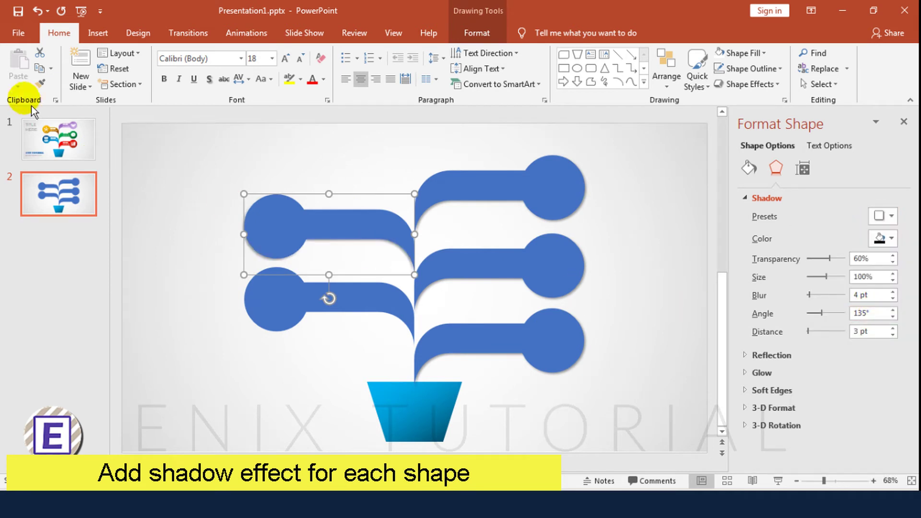
{"action": "left_click", "coordinate": [274, 307]}
{"action": "left_click", "coordinate": [904, 121]}
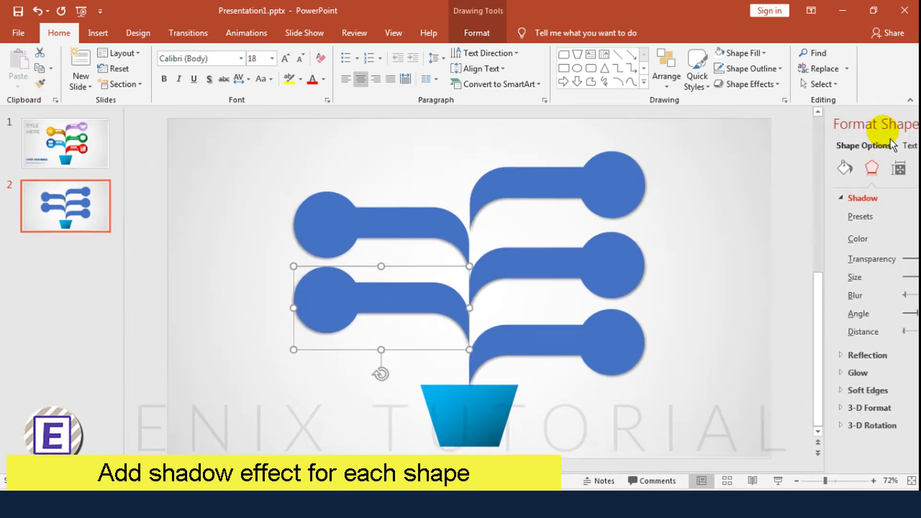
- Give the blue pot a Perspective: Below shadow
{"action": "left_click", "coordinate": [762, 211]}
{"action": "left_click", "coordinate": [529, 412]}
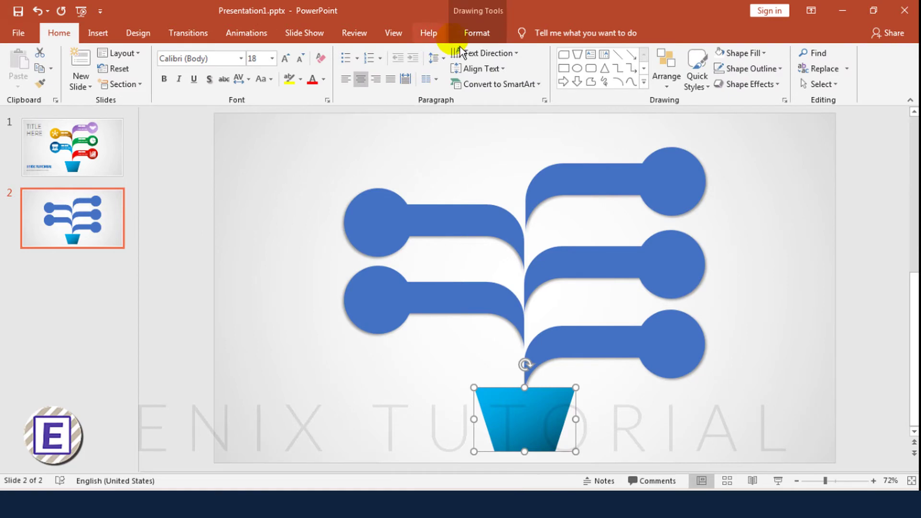
{"action": "left_click", "coordinate": [474, 33]}
{"action": "left_click", "coordinate": [310, 57]}
{"action": "left_click", "coordinate": [742, 110]}
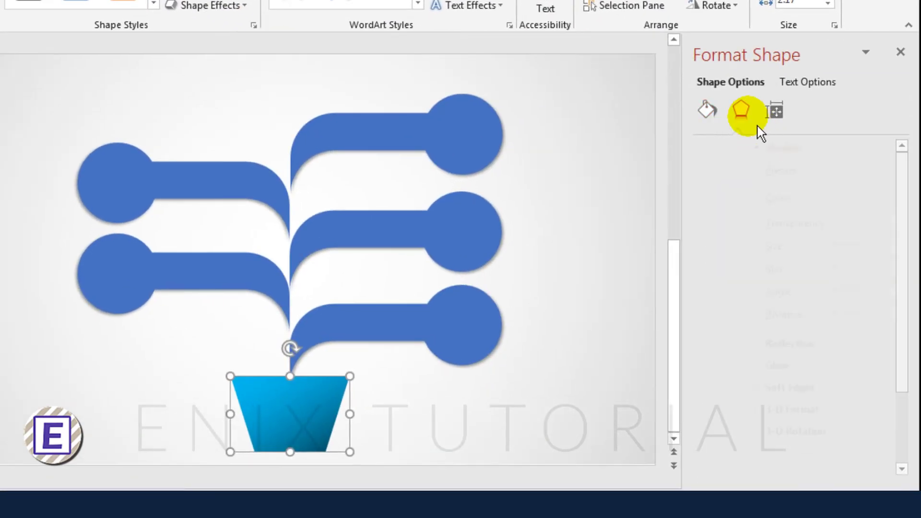
{"action": "left_click", "coordinate": [873, 170]}
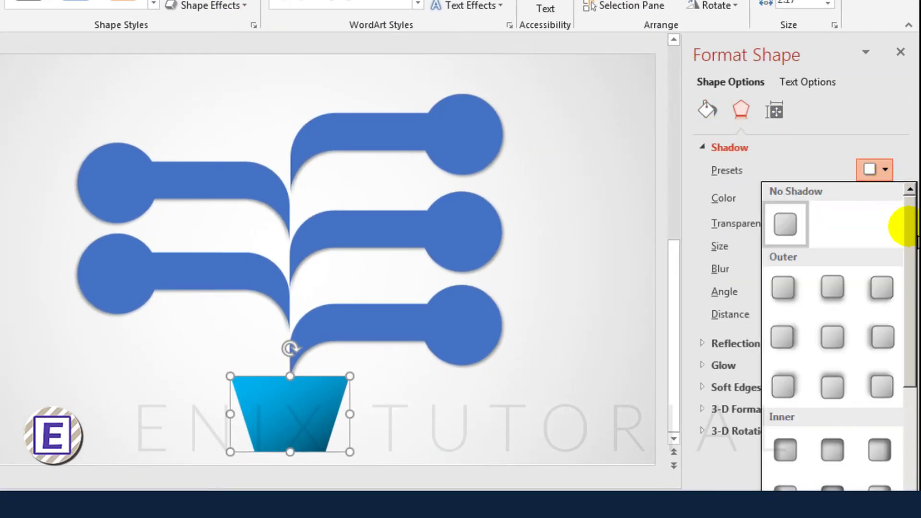
{"action": "left_click_drag", "start_coordinate": [905, 225], "coordinate": [908, 367]}
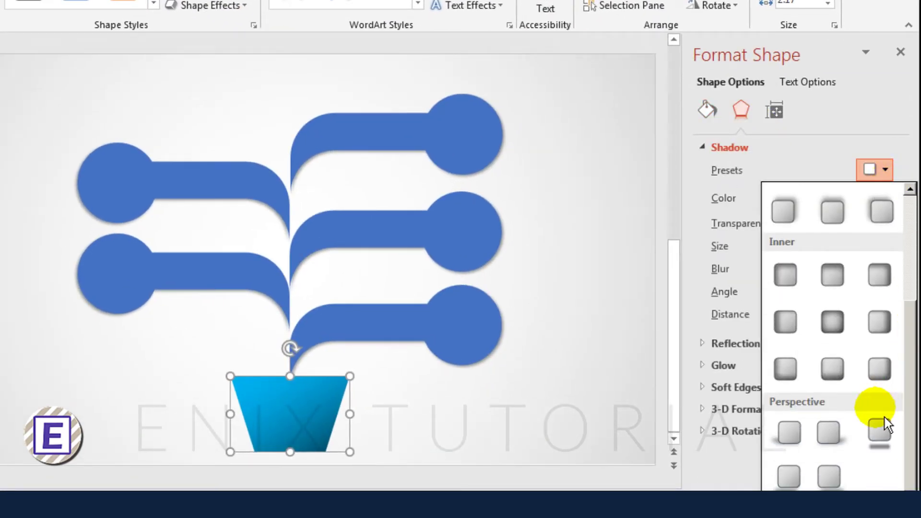
{"action": "left_click", "coordinate": [868, 451]}
{"action": "left_click", "coordinate": [901, 52]}
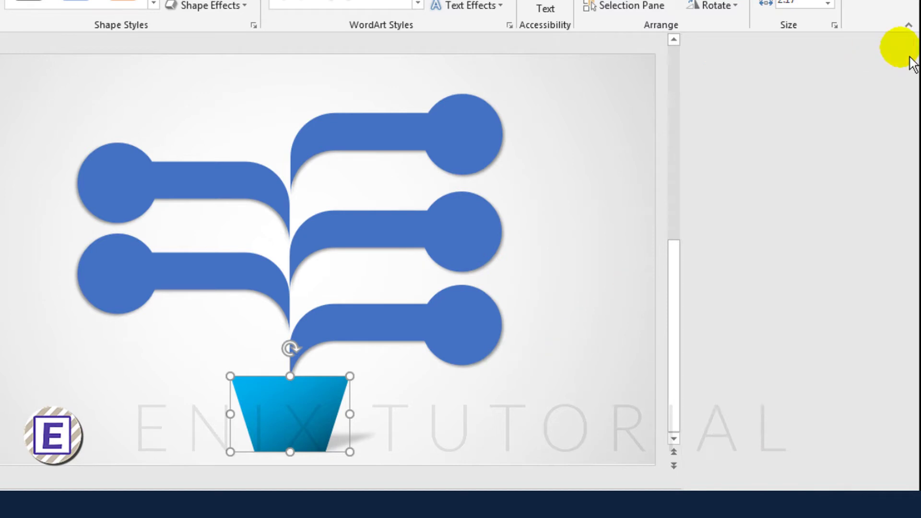
{"action": "left_click", "coordinate": [752, 141]}
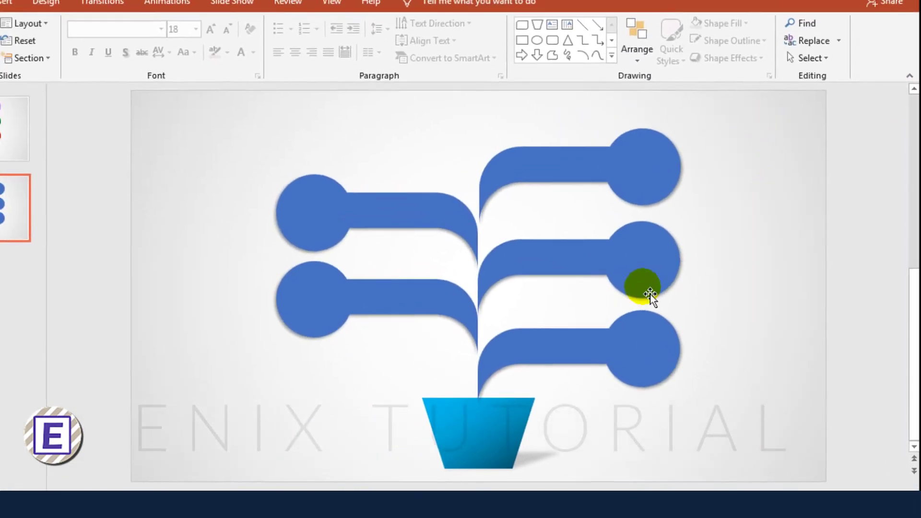
{"action": "left_click", "coordinate": [646, 348]}
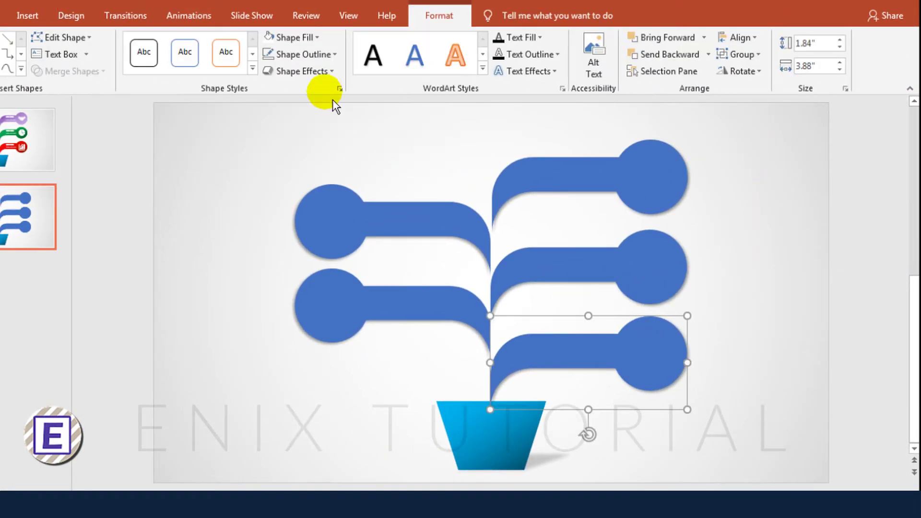
- Give the first branch a gradient fill running from dark red to red
{"action": "left_click", "coordinate": [339, 89]}
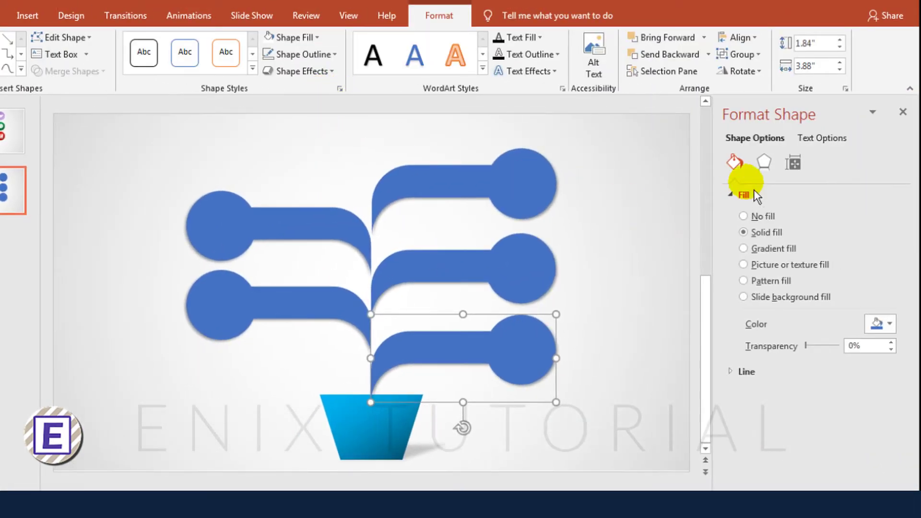
{"action": "left_click", "coordinate": [772, 248]}
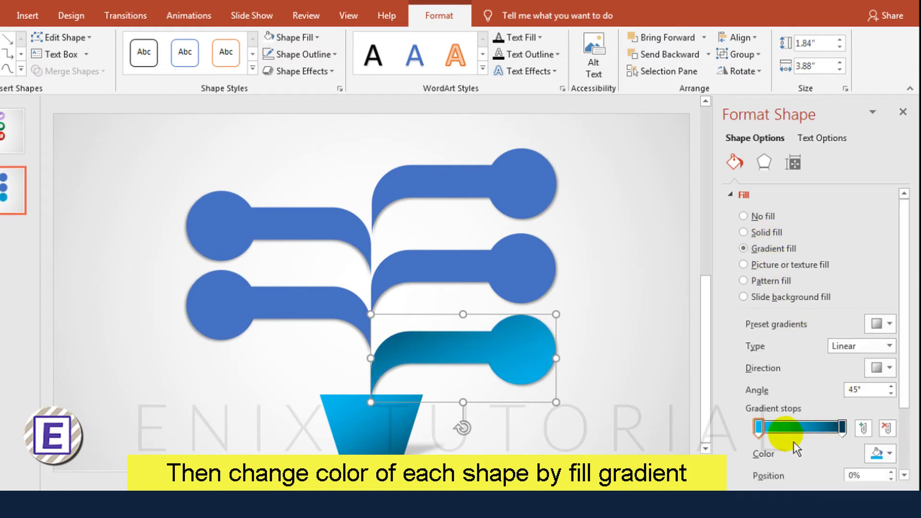
{"action": "left_click", "coordinate": [881, 454]}
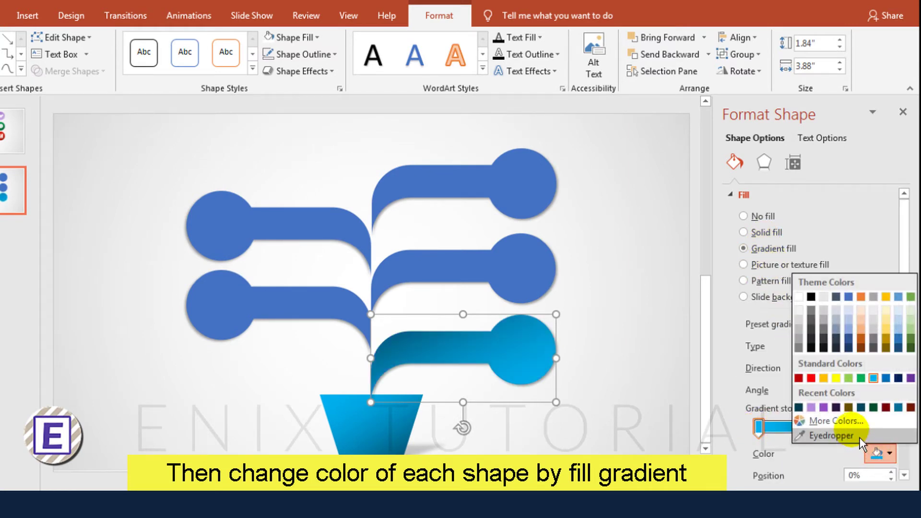
{"action": "left_click", "coordinate": [810, 378]}
{"action": "left_click", "coordinate": [854, 427]}
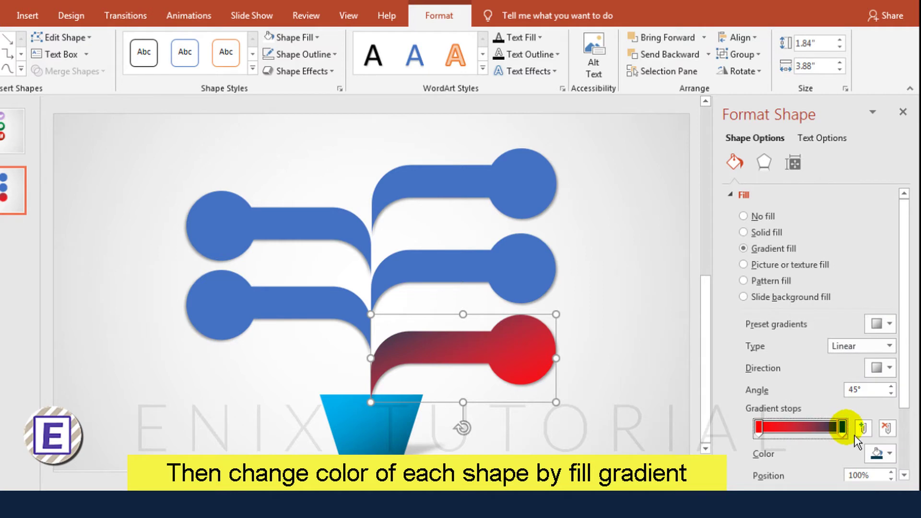
{"action": "left_click", "coordinate": [882, 454]}
{"action": "left_click", "coordinate": [811, 378]}
{"action": "left_click", "coordinate": [881, 454]}
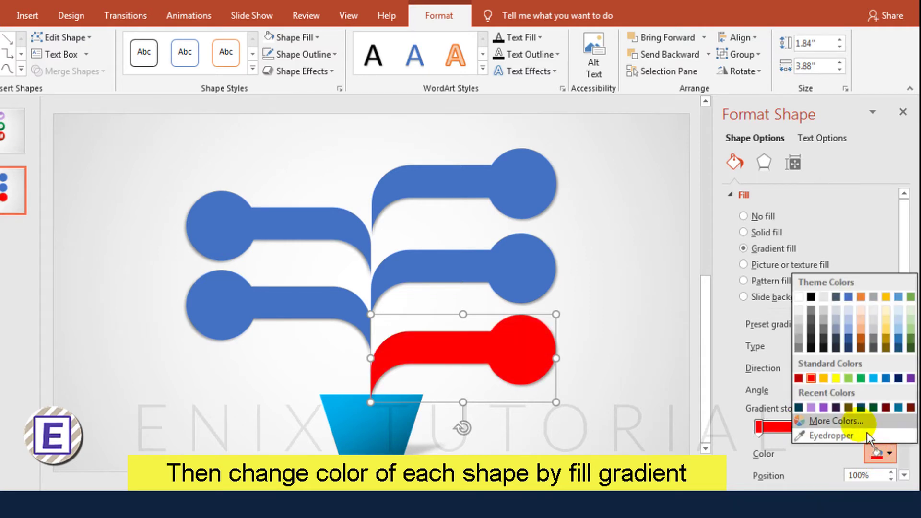
{"action": "left_click", "coordinate": [836, 420]}
{"action": "left_click", "coordinate": [377, 123]}
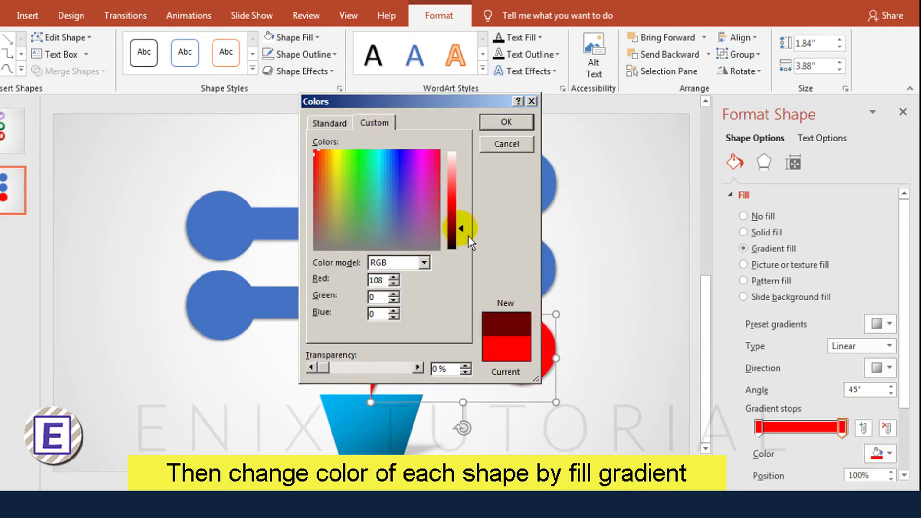
{"action": "left_click", "coordinate": [525, 126]}
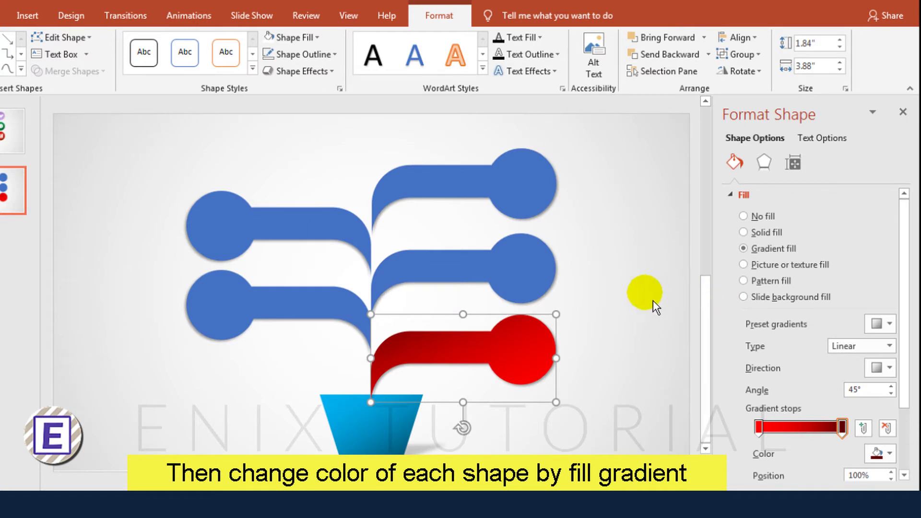
{"action": "left_click_drag", "start_coordinate": [759, 428], "coordinate": [853, 436]}
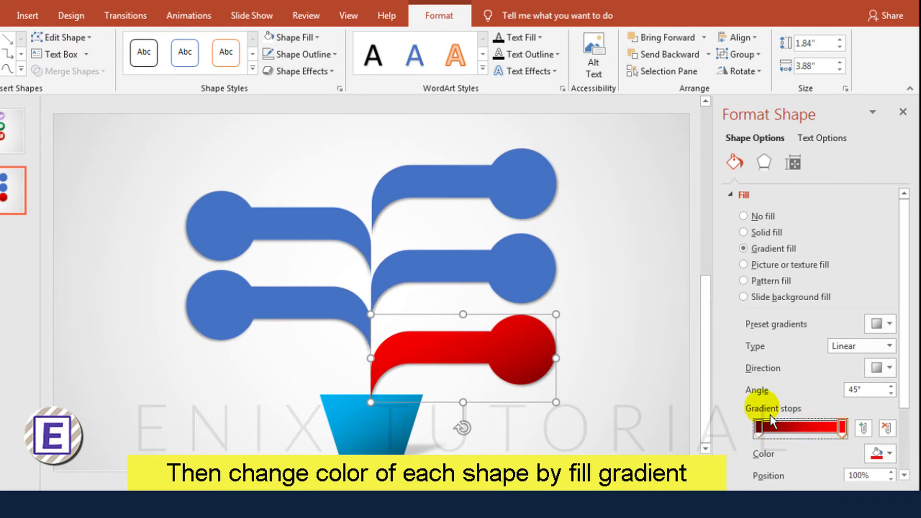
{"action": "left_click", "coordinate": [664, 367]}
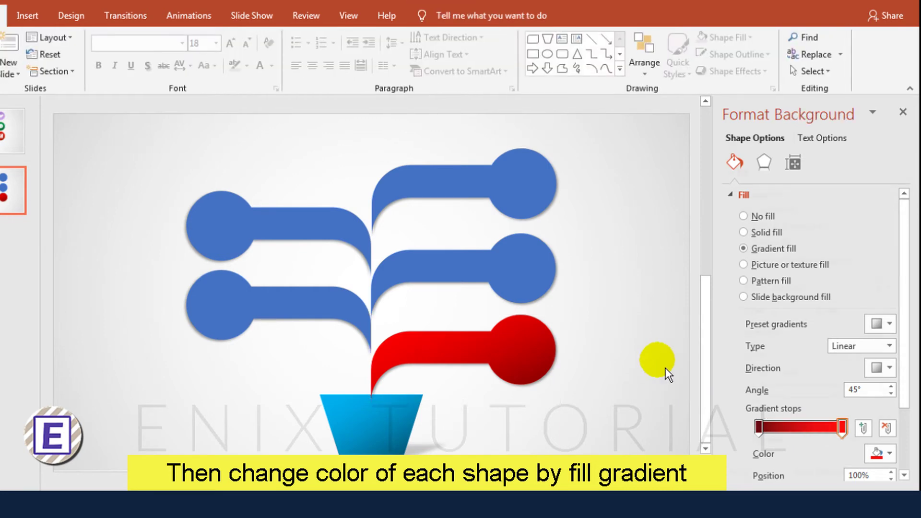
- Give the middle right branch a green gradient with a darker green left stop
{"action": "left_click", "coordinate": [552, 300]}
{"action": "left_click", "coordinate": [744, 248]}
{"action": "left_click", "coordinate": [889, 453]}
{"action": "left_click", "coordinate": [864, 376]}
{"action": "left_click", "coordinate": [890, 454]}
{"action": "left_click", "coordinate": [864, 377]}
{"action": "left_click", "coordinate": [889, 346]}
{"action": "left_click", "coordinate": [854, 362]}
{"action": "left_click", "coordinate": [759, 430]}
{"action": "left_click", "coordinate": [890, 454]}
{"action": "left_click", "coordinate": [848, 422]}
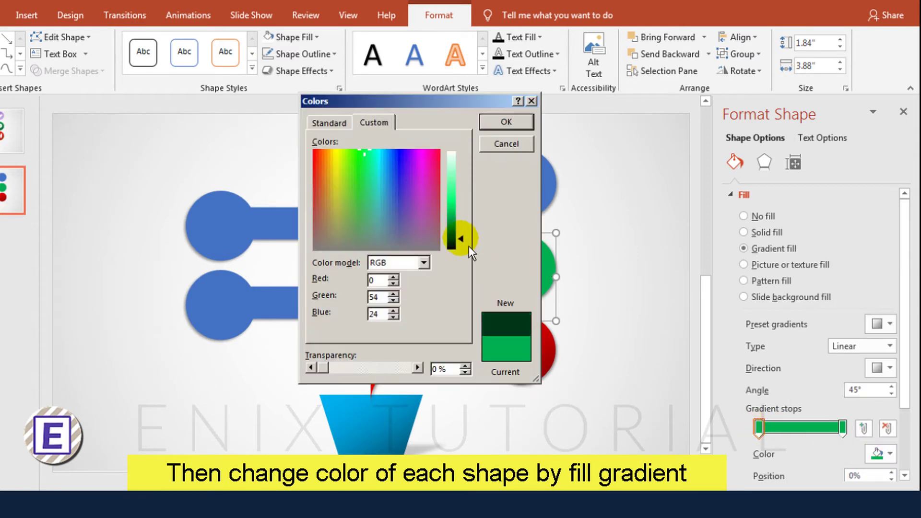
{"action": "left_click", "coordinate": [389, 125]}
- Give the top right branch a purple gradient with a lighter purple left stop
{"action": "left_click", "coordinate": [510, 195]}
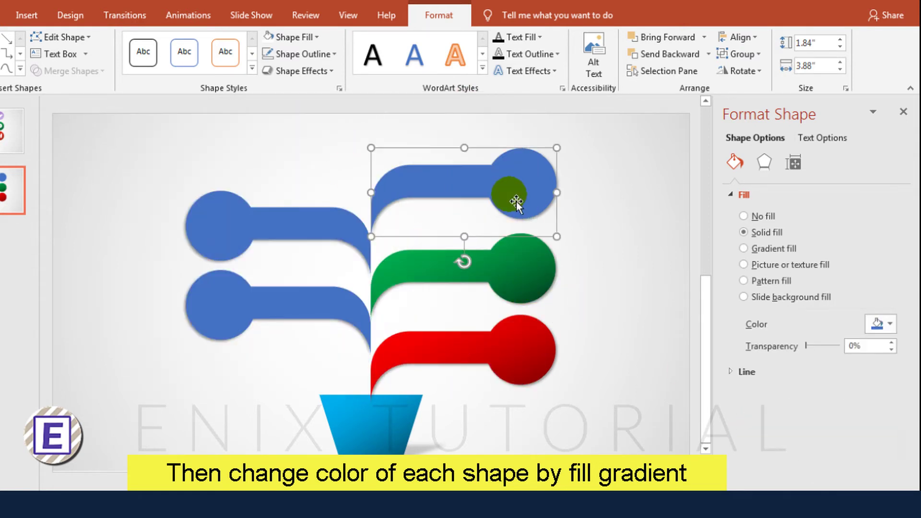
{"action": "left_click", "coordinate": [745, 248]}
{"action": "left_click", "coordinate": [890, 453]}
{"action": "left_click", "coordinate": [907, 378]}
{"action": "left_click", "coordinate": [843, 430]}
{"action": "left_click", "coordinate": [889, 454]}
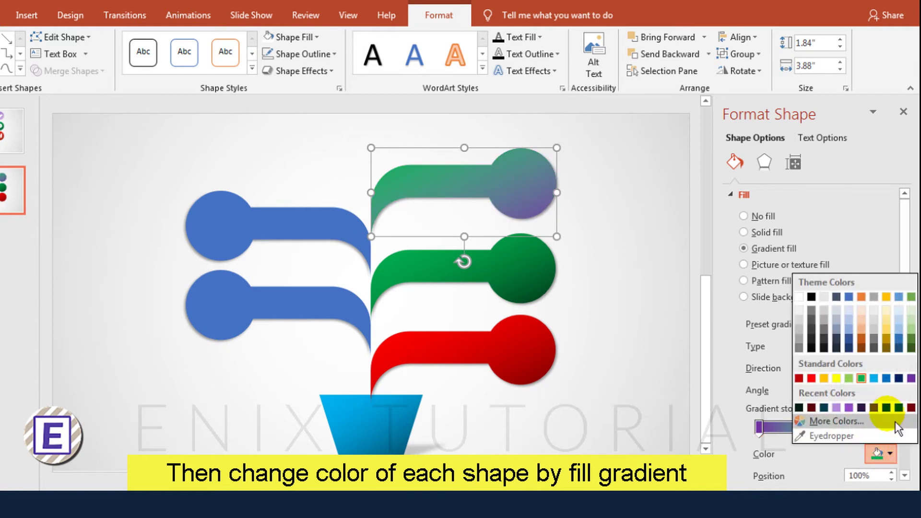
{"action": "left_click", "coordinate": [908, 378]}
{"action": "left_click", "coordinate": [759, 430]}
{"action": "left_click", "coordinate": [880, 458]}
{"action": "left_click", "coordinate": [818, 422]}
{"action": "left_click_drag", "start_coordinate": [290, 222], "coordinate": [295, 202]}
{"action": "left_click", "coordinate": [334, 134]}
- Give the lower left branch a blue gradient with a darker blue left stop
{"action": "left_click", "coordinate": [245, 306]}
{"action": "left_click", "coordinate": [744, 248]}
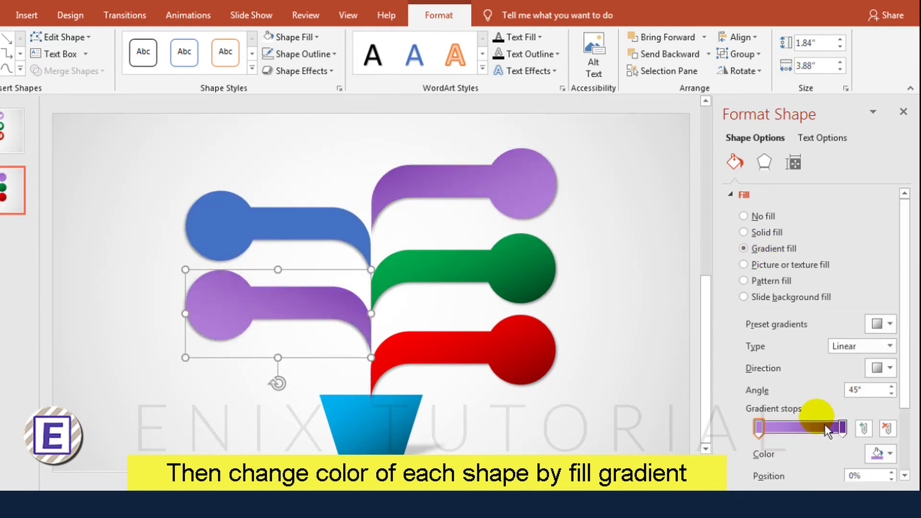
{"action": "left_click", "coordinate": [890, 453]}
{"action": "left_click", "coordinate": [886, 379]}
{"action": "left_click", "coordinate": [843, 427]}
{"action": "left_click", "coordinate": [890, 453]}
{"action": "left_click", "coordinate": [886, 379]}
{"action": "left_click", "coordinate": [759, 427]}
{"action": "left_click", "coordinate": [890, 453]}
{"action": "left_click", "coordinate": [815, 364]}
{"action": "left_click_drag", "start_coordinate": [289, 222], "coordinate": [290, 240]}
{"action": "left_click", "coordinate": [333, 131]}
- Give the top left branch a yellow-orange gradient with a darker yellow left stop
{"action": "left_click", "coordinate": [235, 220]}
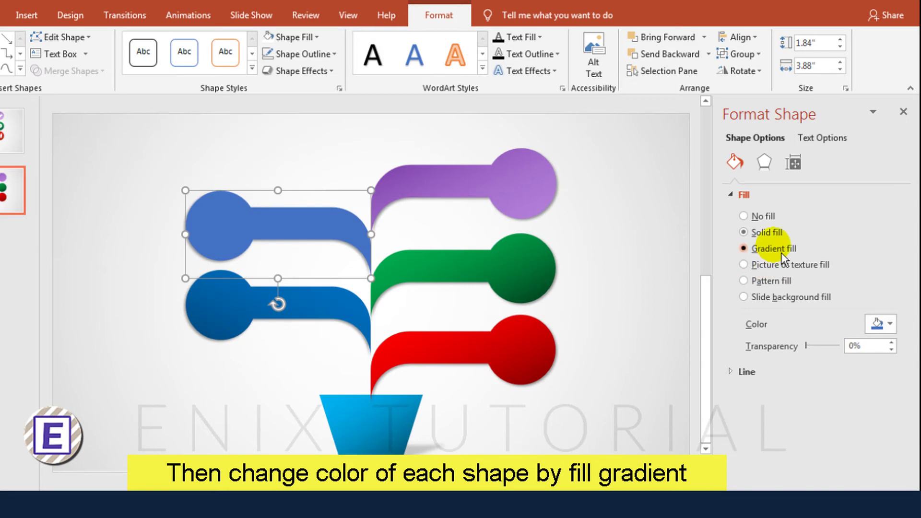
{"action": "left_click", "coordinate": [744, 248]}
{"action": "left_click", "coordinate": [890, 453]}
{"action": "left_click", "coordinate": [823, 379]}
{"action": "left_click", "coordinate": [843, 427]}
{"action": "left_click", "coordinate": [890, 453]}
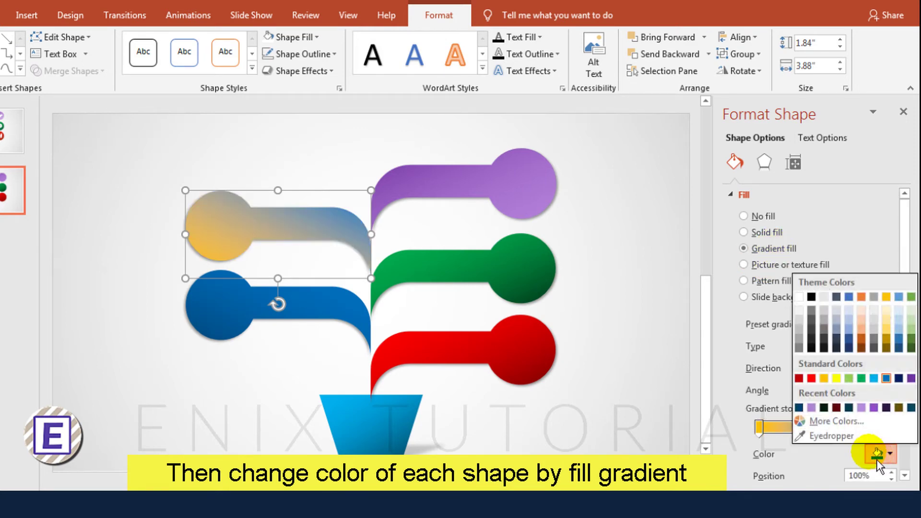
{"action": "left_click", "coordinate": [823, 379]}
{"action": "left_click", "coordinate": [759, 427]}
{"action": "left_click", "coordinate": [890, 454]}
{"action": "left_click", "coordinate": [820, 421]}
{"action": "left_click_drag", "start_coordinate": [289, 212], "coordinate": [289, 231]}
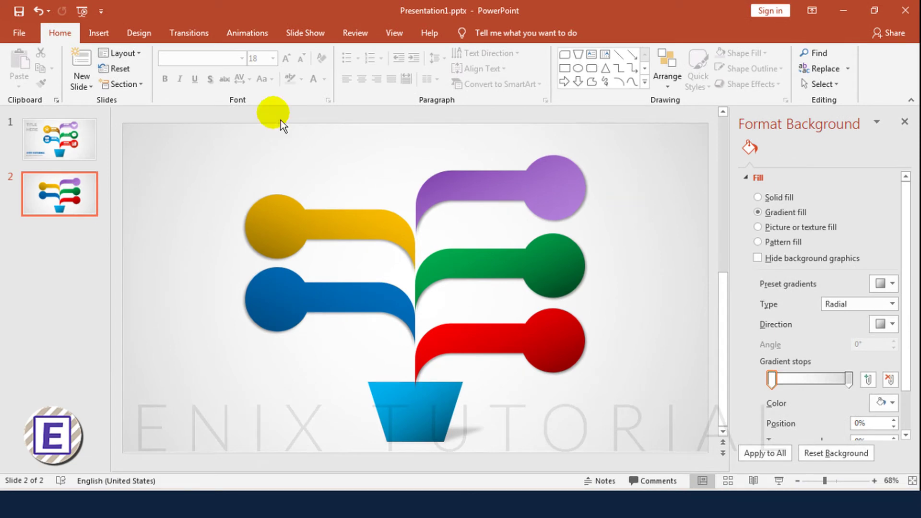
{"action": "left_click", "coordinate": [113, 35]}
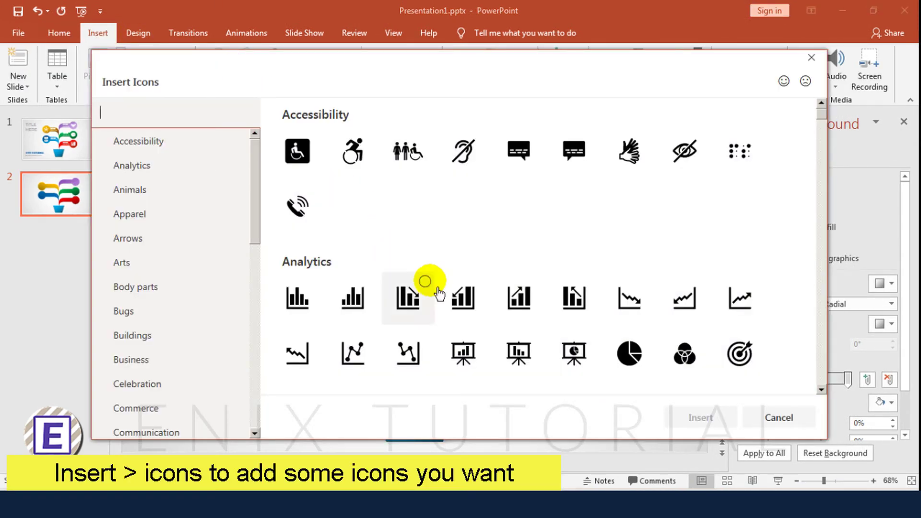
- Insert the bar chart, pie chart, team with lightbulb, handshake and network icons
{"action": "left_click", "coordinate": [519, 298]}
{"action": "left_click", "coordinate": [630, 354]}
{"action": "left_click", "coordinate": [155, 369]}
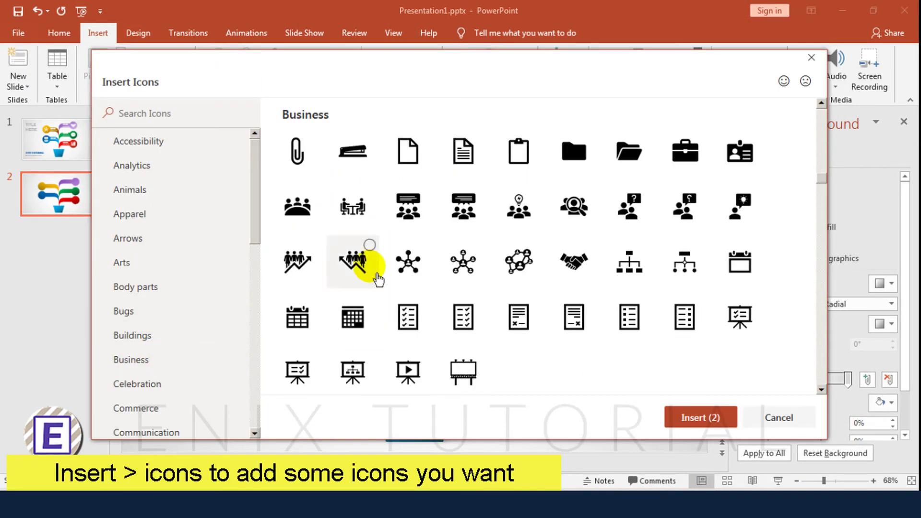
{"action": "left_click", "coordinate": [519, 206]}
{"action": "left_click", "coordinate": [572, 264]}
{"action": "left_click", "coordinate": [472, 274]}
{"action": "left_click", "coordinate": [693, 418]}
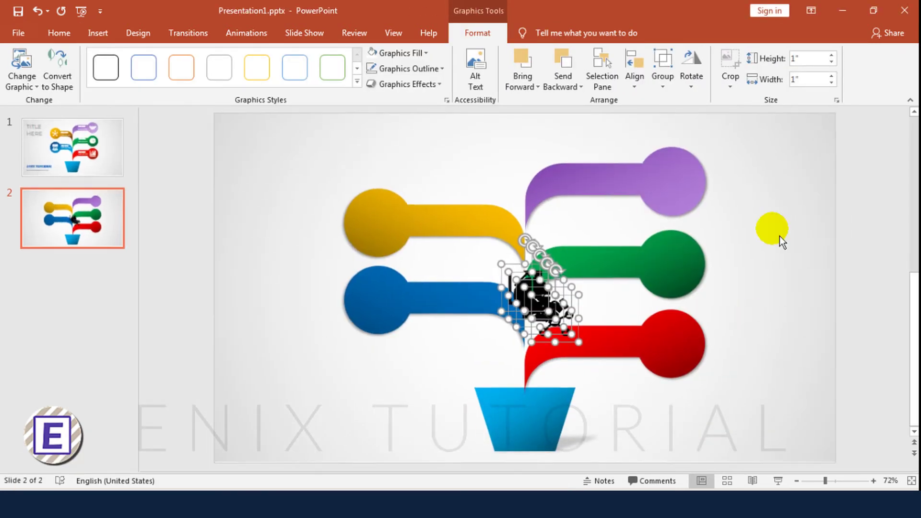
- Place network, handshake, team, pie chart and bar chart icons on the yellow, blue, purple, green, red circles
{"action": "left_click", "coordinate": [779, 236]}
{"action": "left_click_drag", "start_coordinate": [541, 307], "coordinate": [379, 230]}
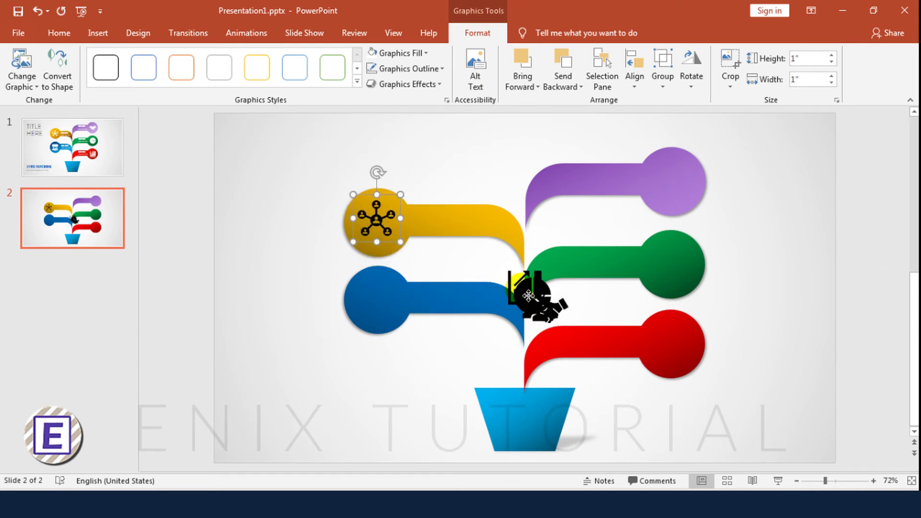
{"action": "left_click_drag", "start_coordinate": [532, 302], "coordinate": [377, 300]}
{"action": "left_click", "coordinate": [529, 307]}
{"action": "left_click_drag", "start_coordinate": [529, 309], "coordinate": [675, 181]}
{"action": "left_click", "coordinate": [529, 292]}
{"action": "left_click_drag", "start_coordinate": [529, 293], "coordinate": [676, 271]}
{"action": "left_click", "coordinate": [525, 288]}
{"action": "left_click_drag", "start_coordinate": [525, 288], "coordinate": [672, 344]}
{"action": "left_click", "coordinate": [378, 223]}
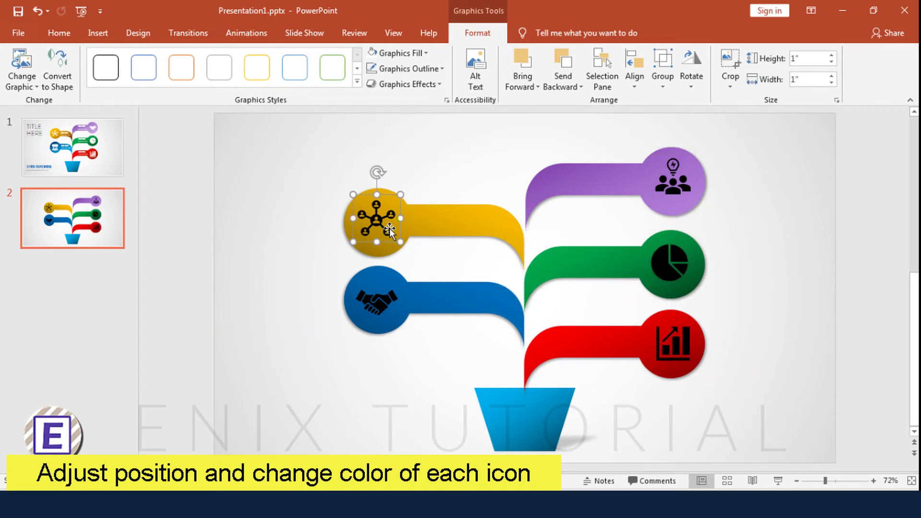
{"action": "left_click", "coordinate": [376, 301], "text": "shift"}
- Fill all five icons with white
{"action": "left_click", "coordinate": [662, 272], "text": "shift"}
{"action": "left_click", "coordinate": [664, 357], "text": "shift"}
{"action": "left_click", "coordinate": [664, 189], "text": "shift"}
{"action": "left_click", "coordinate": [409, 54]}
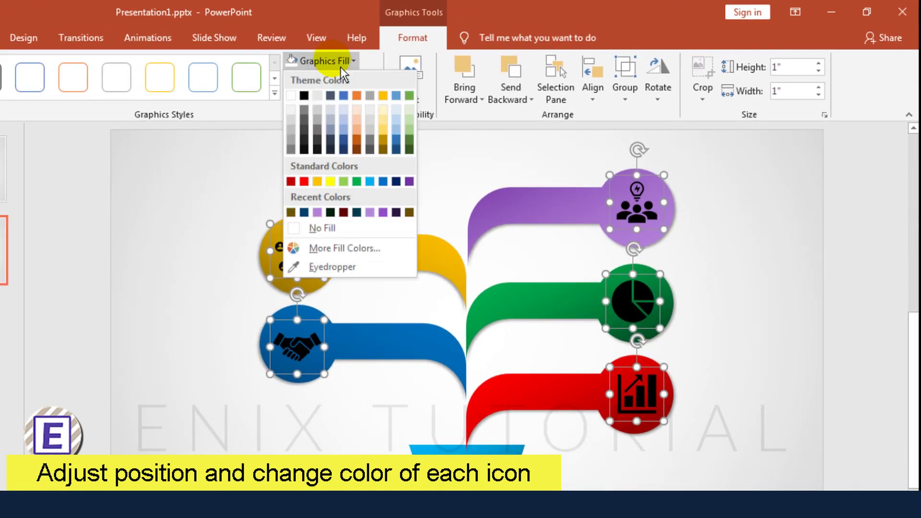
{"action": "left_click", "coordinate": [362, 82]}
{"action": "left_click", "coordinate": [415, 149]}
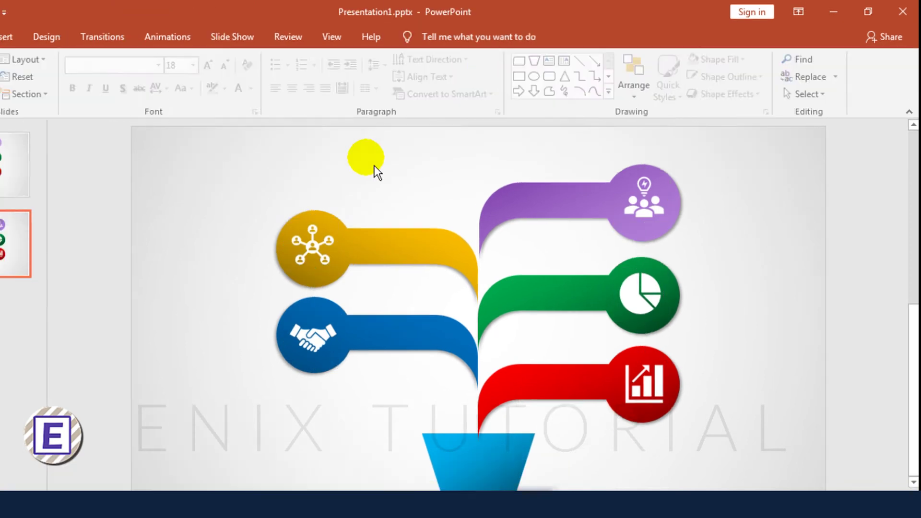
- Give the network icon an inner top-right shadow with slightly reduced transparency
{"action": "left_click", "coordinate": [325, 244]}
{"action": "left_click", "coordinate": [436, 103]}
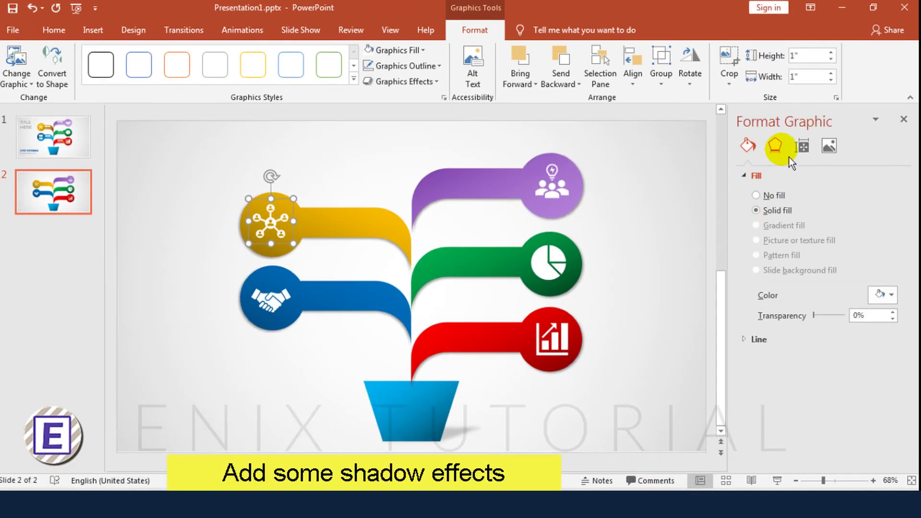
{"action": "left_click", "coordinate": [774, 145]}
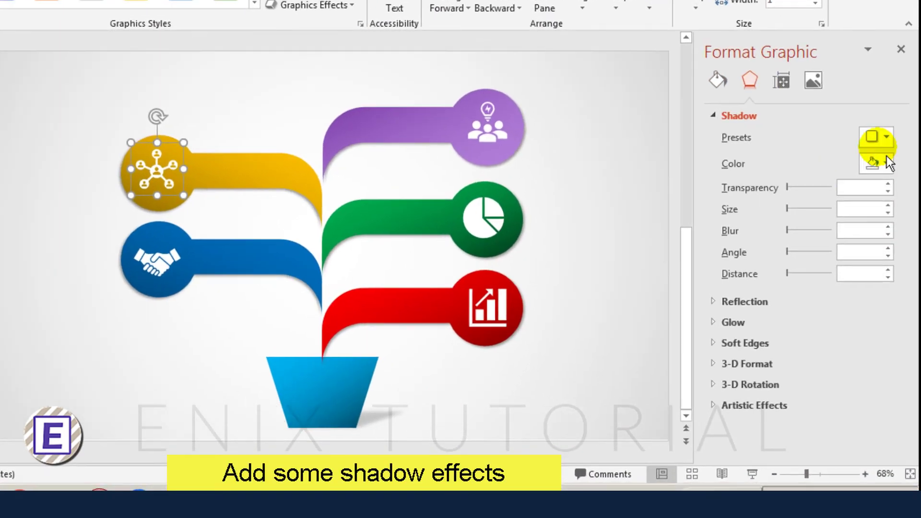
{"action": "left_click", "coordinate": [884, 193]}
{"action": "left_click_drag", "start_coordinate": [909, 209], "coordinate": [911, 307]}
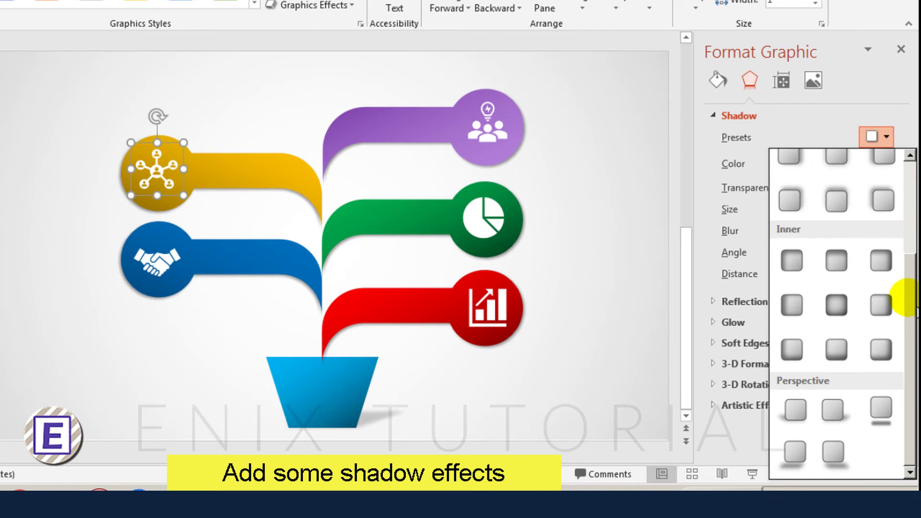
{"action": "left_click", "coordinate": [892, 272]}
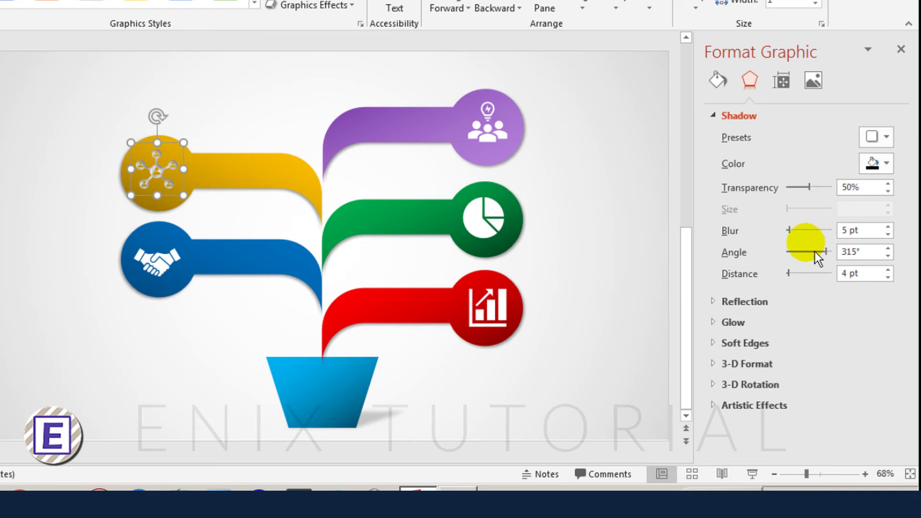
{"action": "mouse_move", "coordinate": [817, 196]}
{"action": "left_mouse_down"}
{"action": "mouse_move", "coordinate": [805, 199]}
{"action": "mouse_move", "coordinate": [825, 196]}
{"action": "left_mouse_up"}
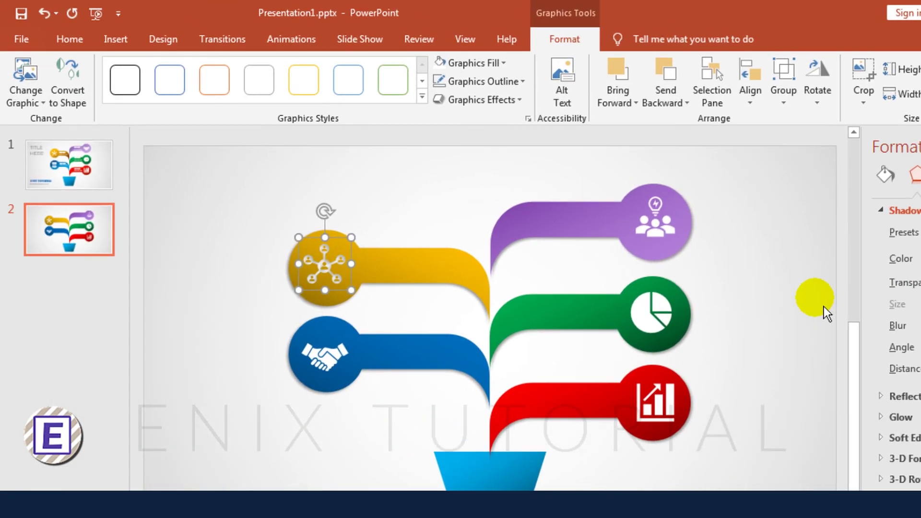
- Copy the network icon's shadow onto the handshake, team and pie chart icons with Format Painter
{"action": "left_click", "coordinate": [824, 307]}
{"action": "left_click", "coordinate": [337, 280]}
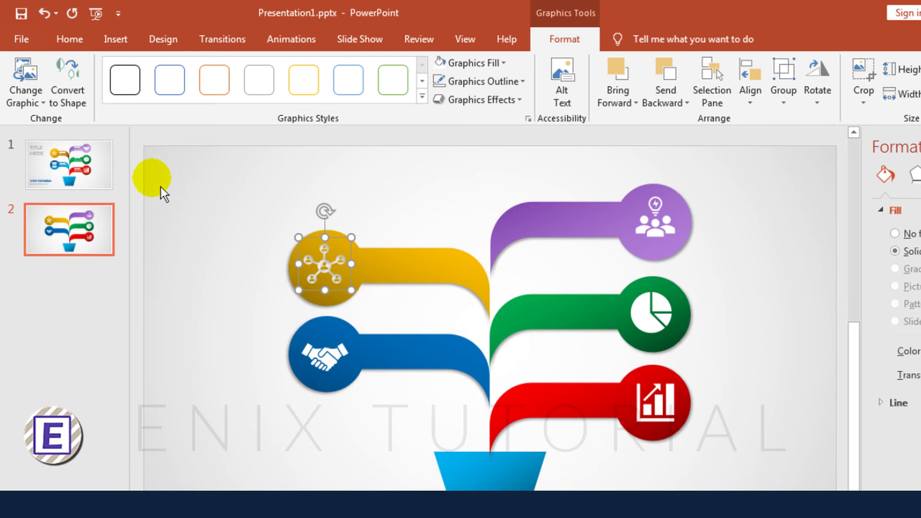
{"action": "left_click", "coordinate": [70, 39]}
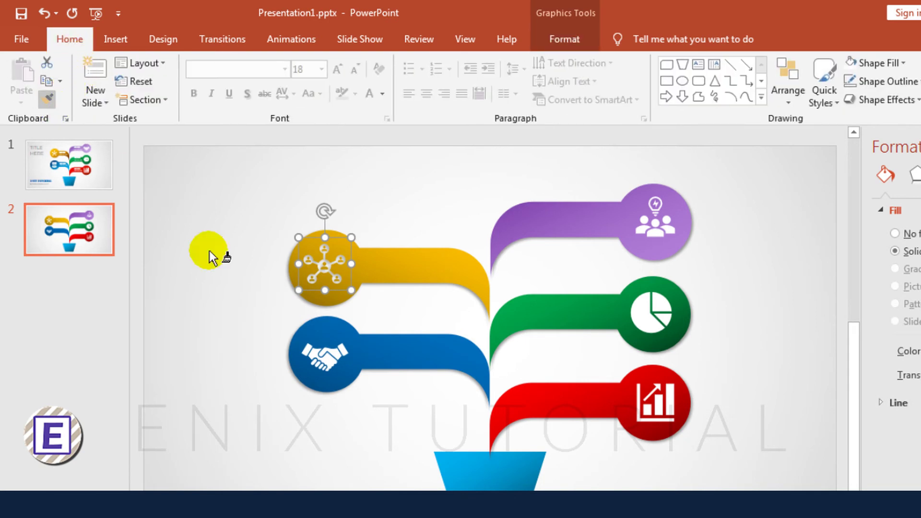
{"action": "left_click", "coordinate": [322, 354]}
{"action": "left_click", "coordinate": [47, 100]}
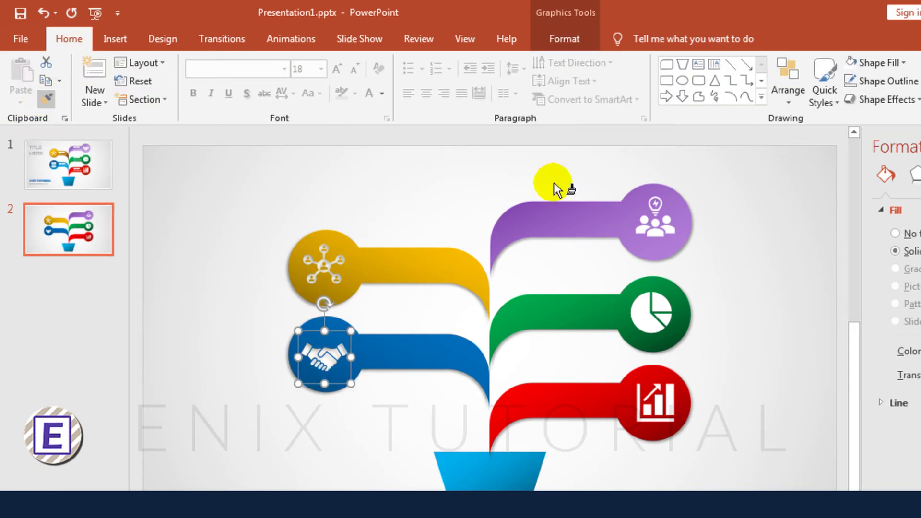
{"action": "left_click", "coordinate": [658, 239]}
{"action": "left_click", "coordinate": [47, 99]}
{"action": "left_click", "coordinate": [626, 295]}
{"action": "left_click", "coordinate": [46, 99]}
{"action": "left_click", "coordinate": [730, 354]}
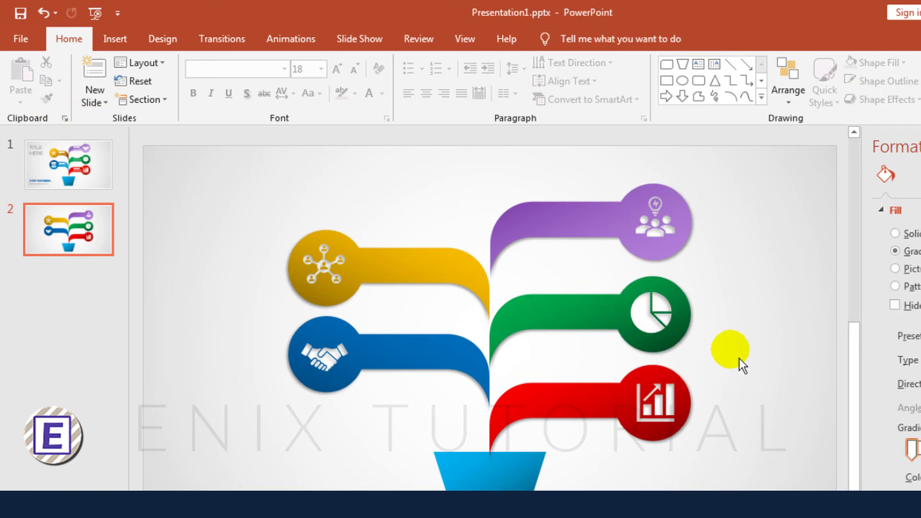
- Close the Format Background pane and start adding a text box
{"action": "left_click", "coordinate": [920, 146]}
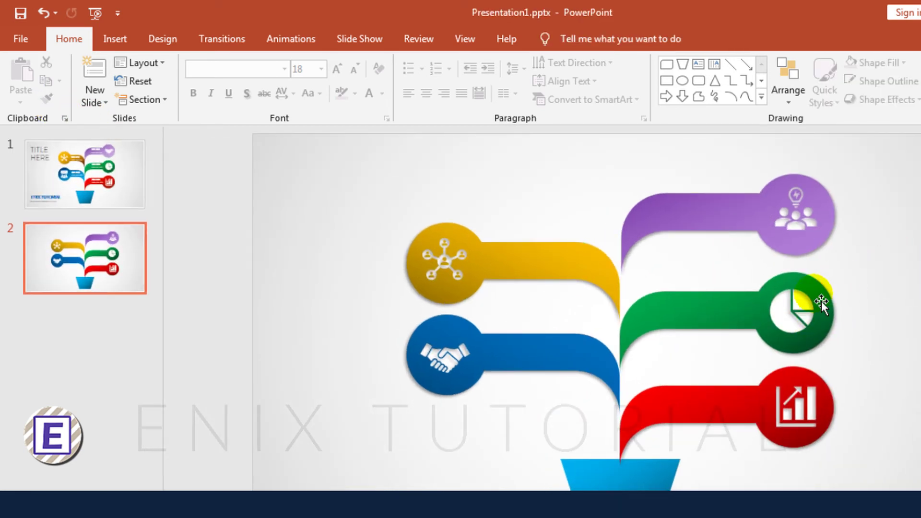
{"action": "left_click", "coordinate": [115, 39]}
{"action": "left_click", "coordinate": [719, 82]}
- Draw a text box above the purple branch reading 'TITLE HERE' and begin changing its font to DAGGERSQUARE
{"action": "mouse_move", "coordinate": [618, 158]}
{"action": "left_mouse_down"}
{"action": "mouse_move", "coordinate": [638, 173]}
{"action": "mouse_move", "coordinate": [724, 195]}
{"action": "left_mouse_up"}
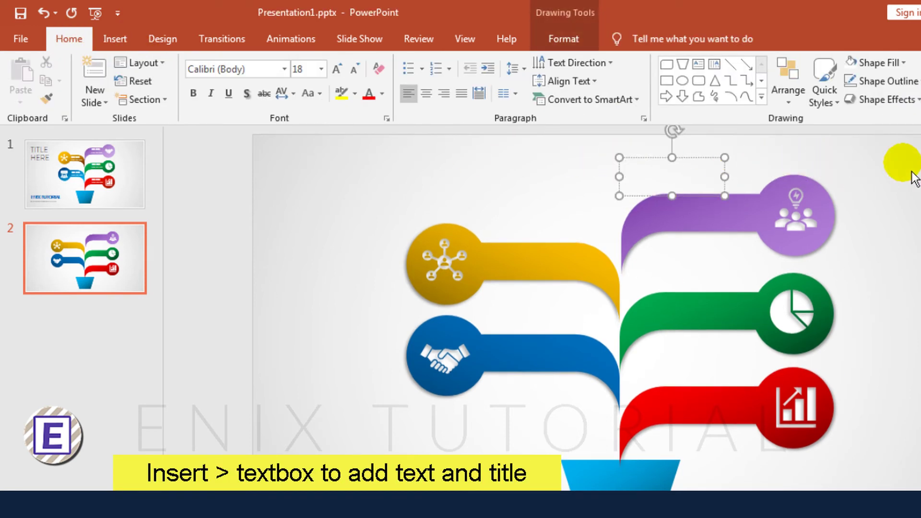
{"action": "type", "text": "TITLE HERE"}
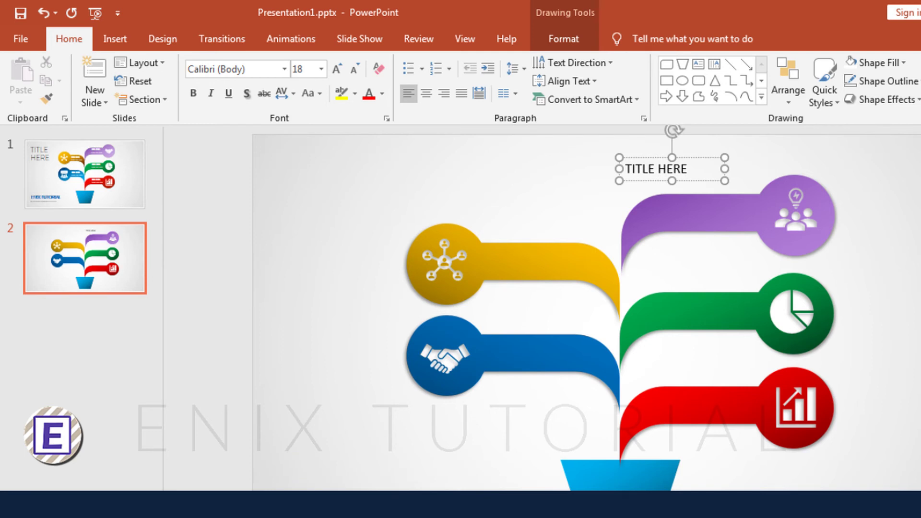
{"action": "key", "text": "ctrl+a"}
{"action": "left_click", "coordinate": [230, 69]}
{"action": "type", "text": "DA"}
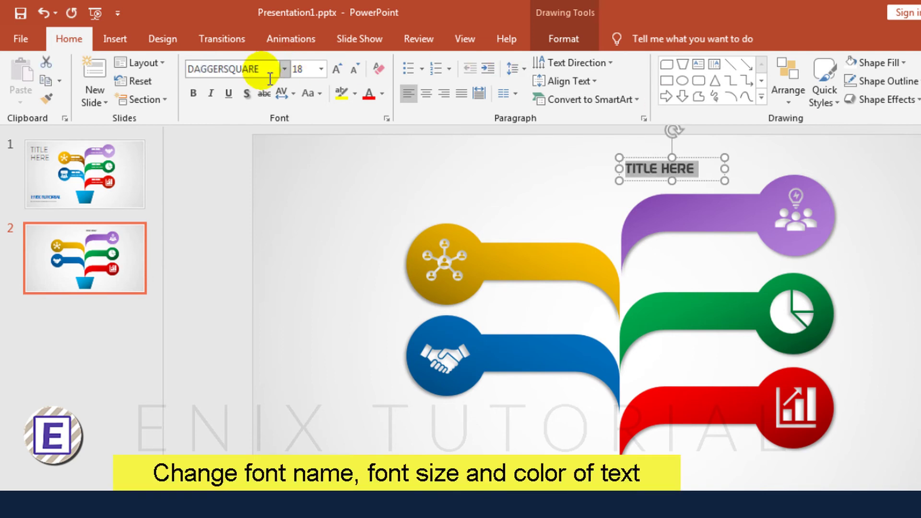